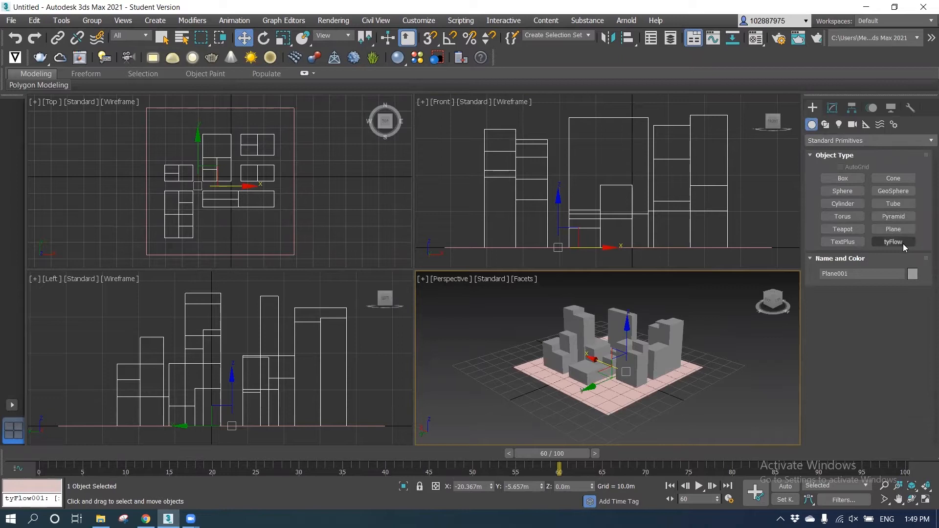
Create a tyFlow object beside the city and add a Birth operator to a new event in its editor
{"action": "left_click", "coordinate": [747, 364]}
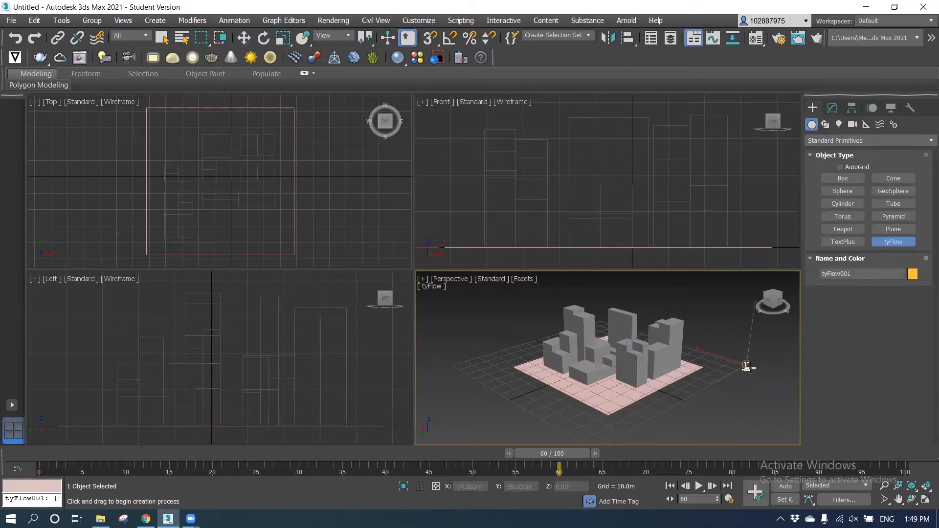
{"action": "left_click", "coordinate": [833, 108]}
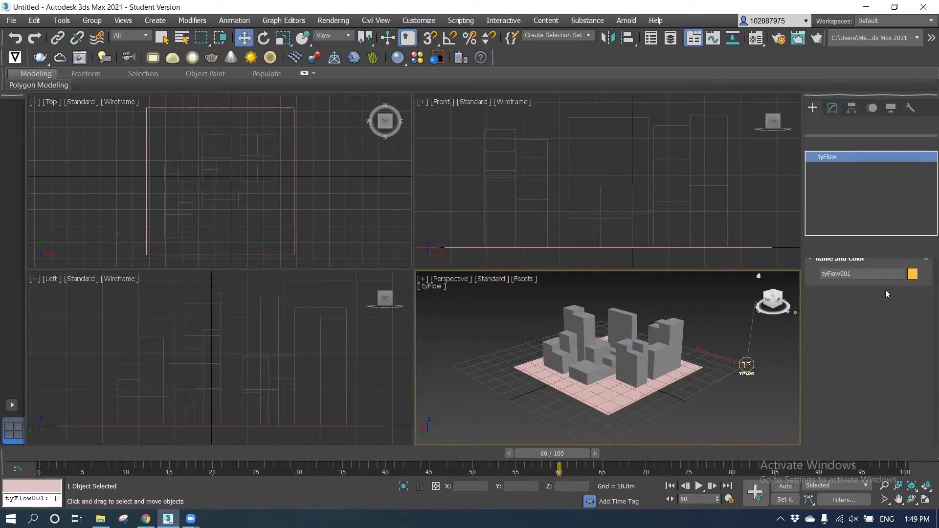
{"action": "left_click", "coordinate": [868, 299]}
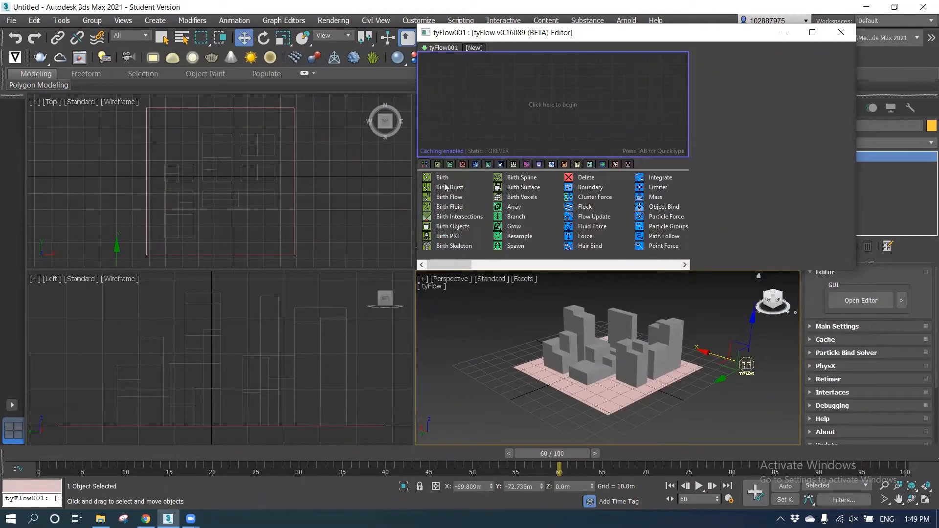
{"action": "left_click_drag", "start_coordinate": [442, 178], "coordinate": [439, 177]}
{"action": "left_click_drag", "start_coordinate": [456, 105], "coordinate": [470, 80]}
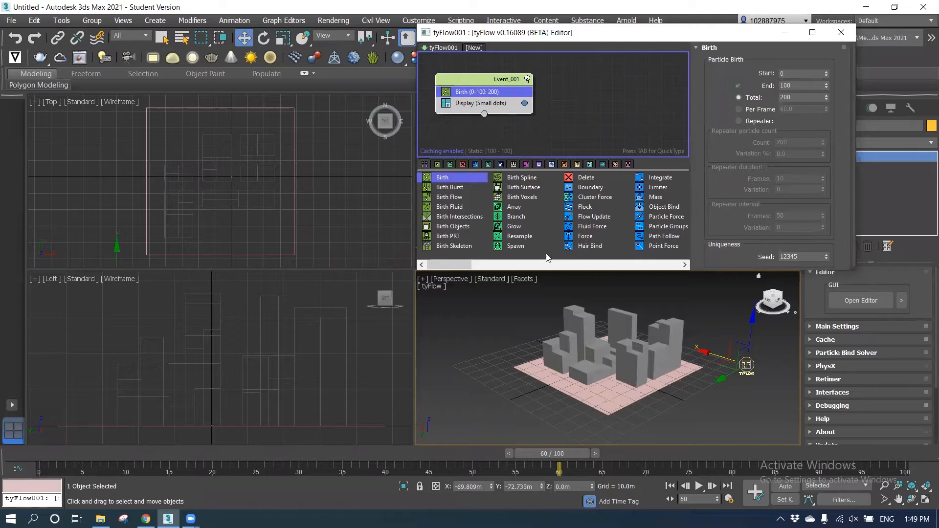
Add a Position Icon operator below Birth in the event and create a new icon for it
{"action": "left_click_drag", "start_coordinate": [449, 269], "coordinate": [480, 269]}
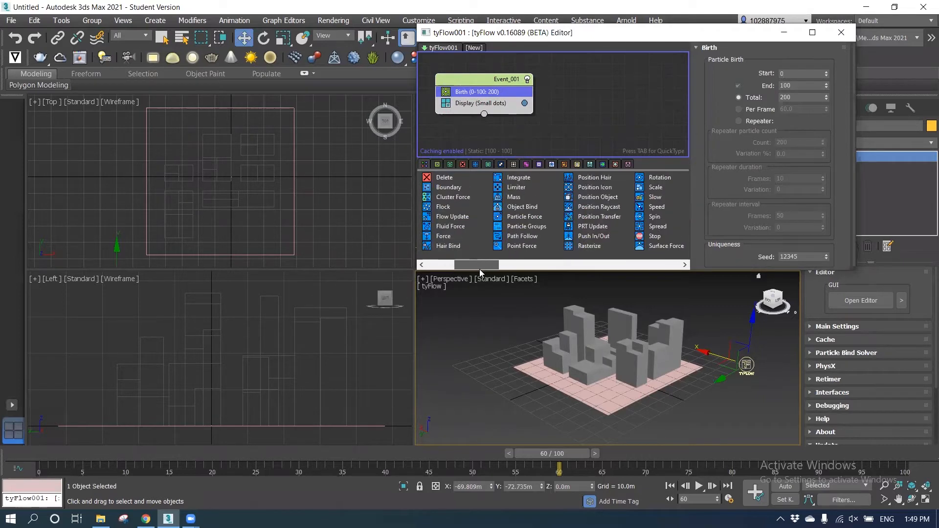
{"action": "left_click_drag", "start_coordinate": [592, 188], "coordinate": [497, 135]}
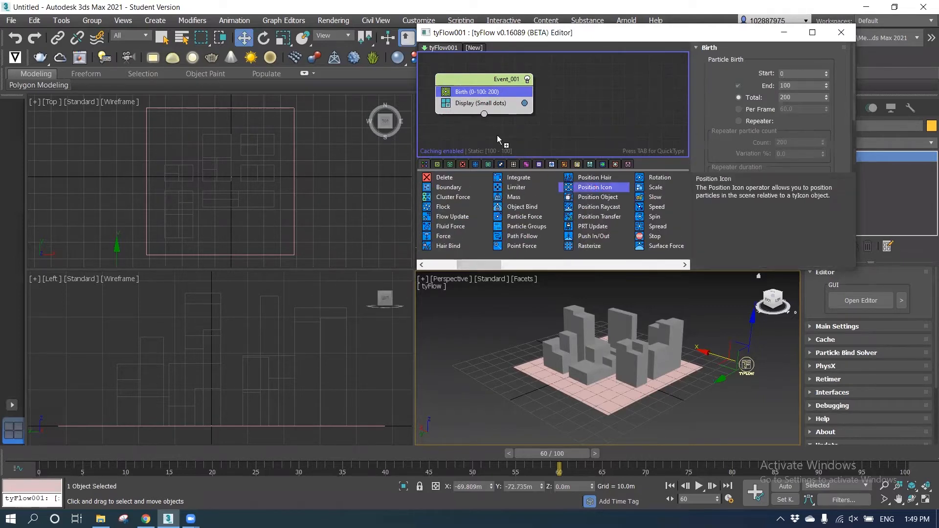
{"action": "left_click_drag", "start_coordinate": [490, 101], "coordinate": [490, 101]}
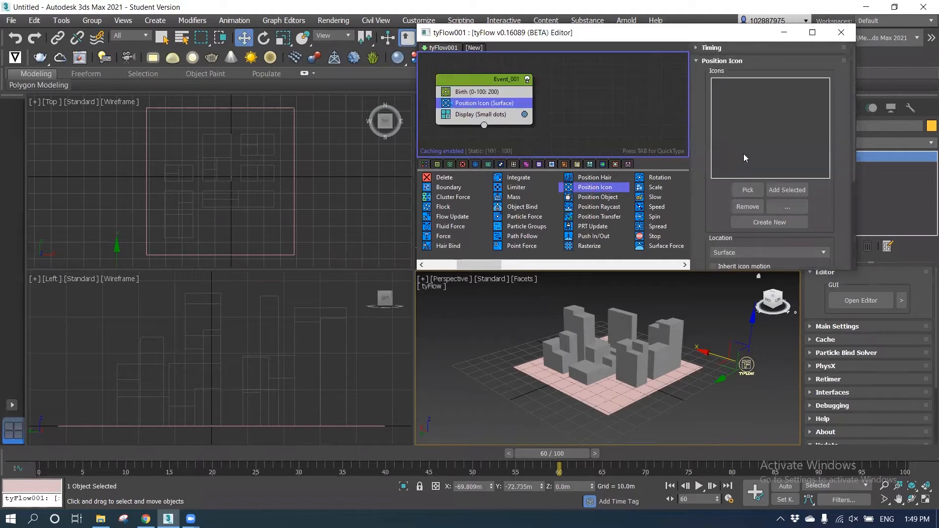
{"action": "left_click", "coordinate": [784, 222]}
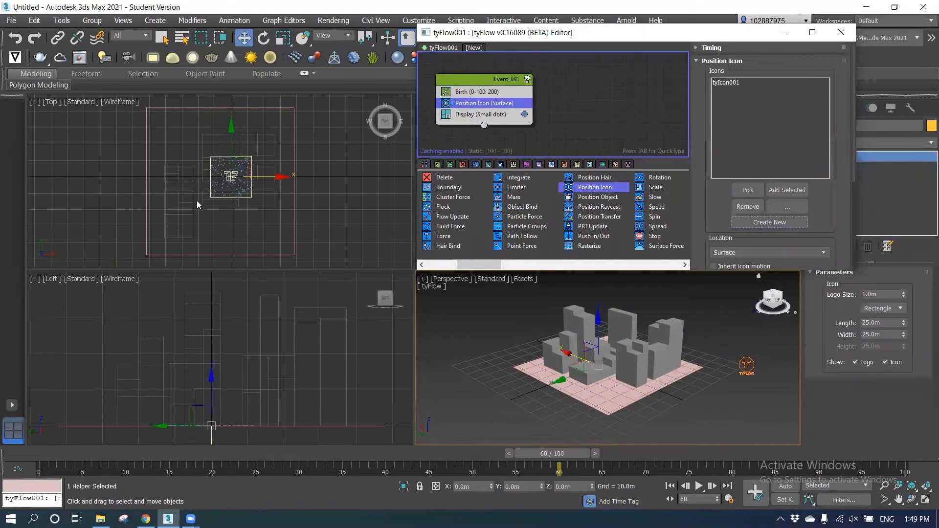
Disable the flow and set the icon's length and width to 80 m
{"action": "right_click", "coordinate": [588, 92]}
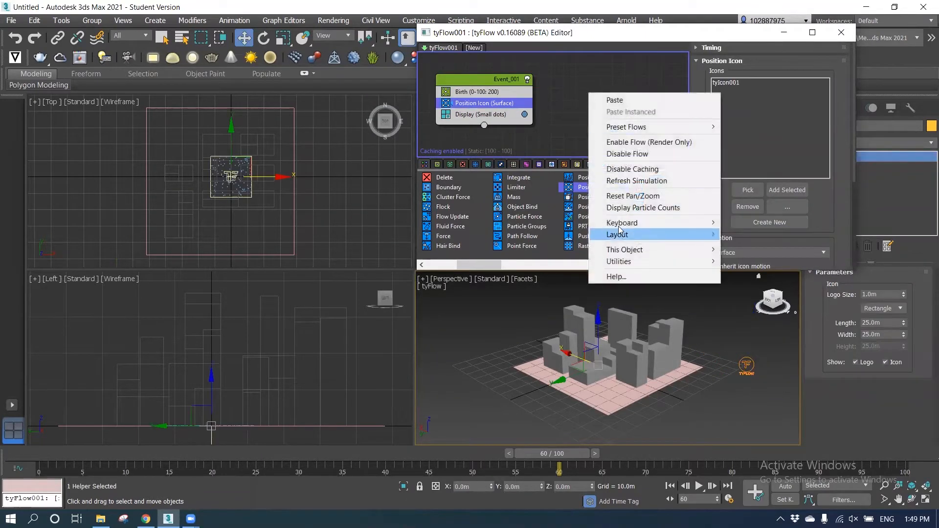
{"action": "left_click", "coordinate": [624, 154]}
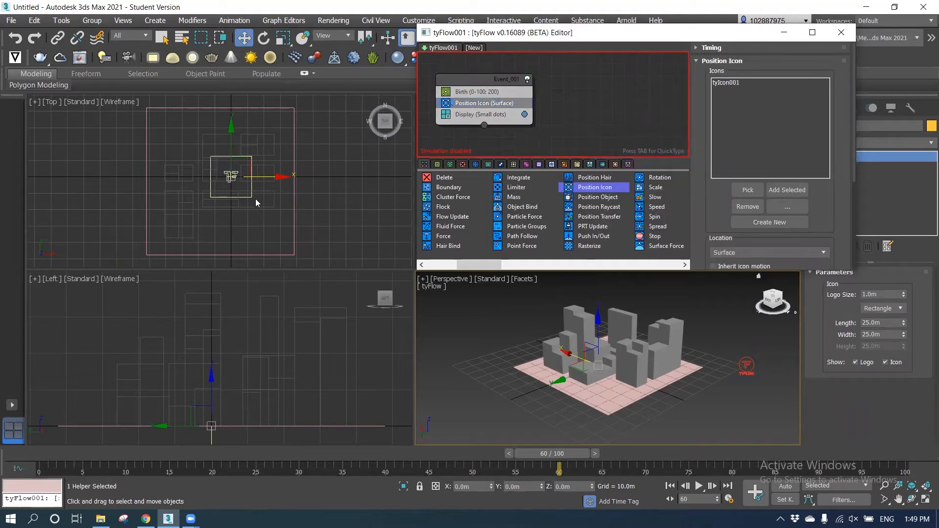
{"action": "double_click", "coordinate": [875, 323]}
{"action": "type", "text": "80"}
{"action": "key", "text": "Tab"}
{"action": "type", "text": "80"}
{"action": "key", "text": "Return"}
Center the icon over the ground plane in the Top view and re-enable the flow
{"action": "left_click_drag", "start_coordinate": [282, 177], "coordinate": [268, 177]}
{"action": "left_click_drag", "start_coordinate": [217, 122], "coordinate": [217, 127]}
{"action": "left_click_drag", "start_coordinate": [245, 182], "coordinate": [247, 181]}
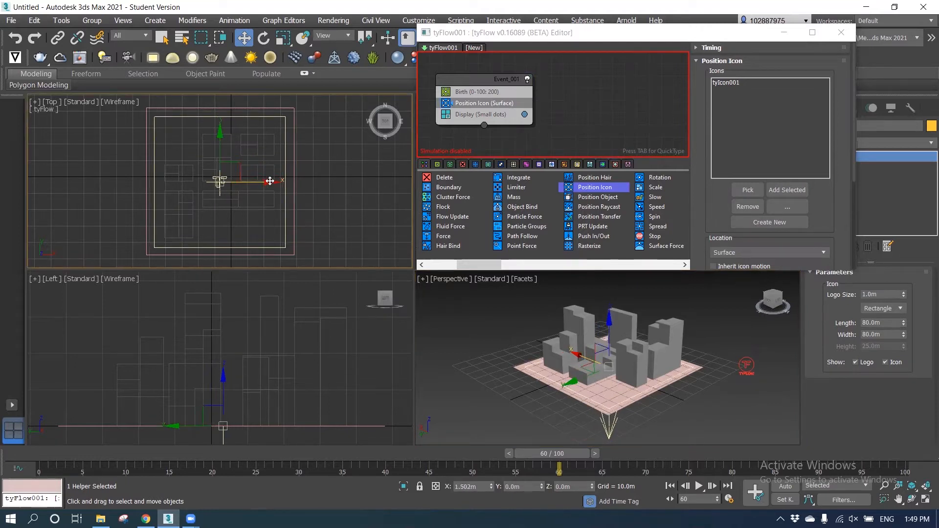
{"action": "right_click", "coordinate": [582, 87]}
{"action": "left_click", "coordinate": [626, 134]}
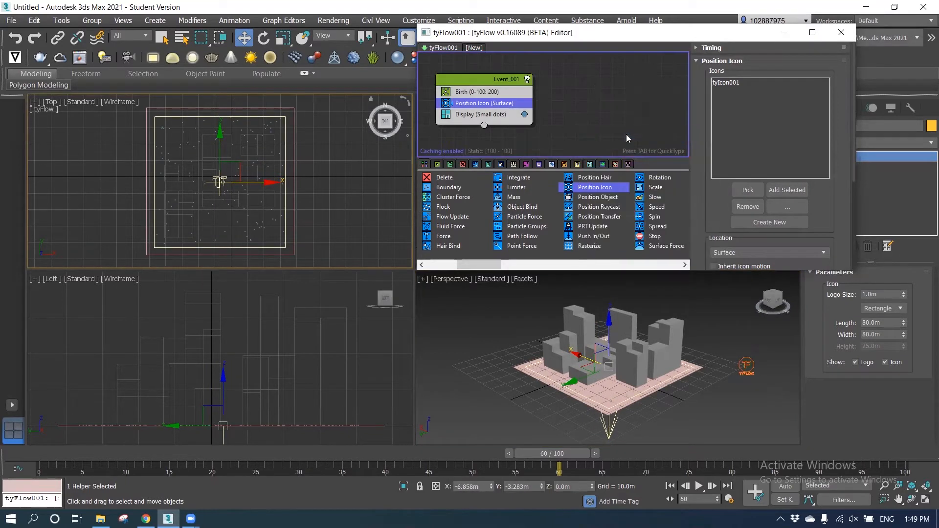
Add a Speed operator below Position Icon and set its direction to Along Icon Arrow
{"action": "scroll", "coordinate": [488, 264], "scroll_direction": "down", "scroll_amount": 1}
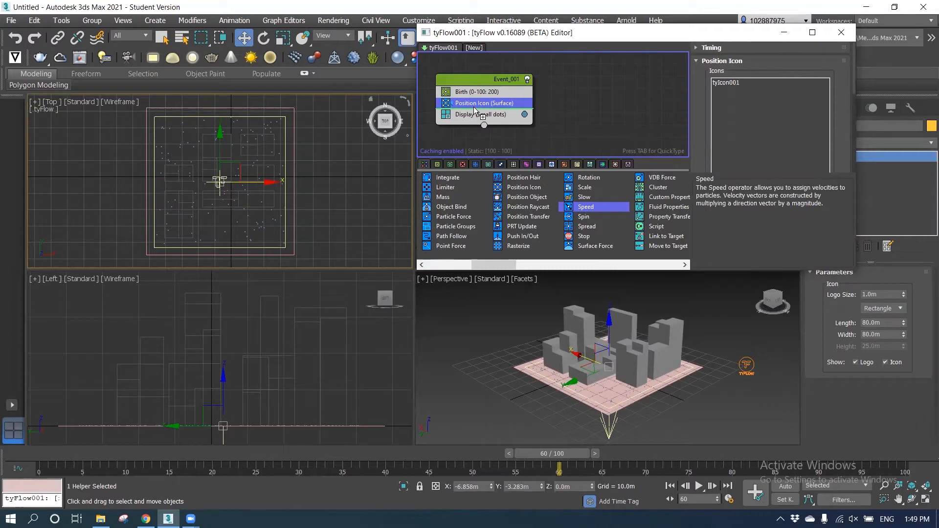
{"action": "left_click_drag", "start_coordinate": [474, 107], "coordinate": [473, 106]}
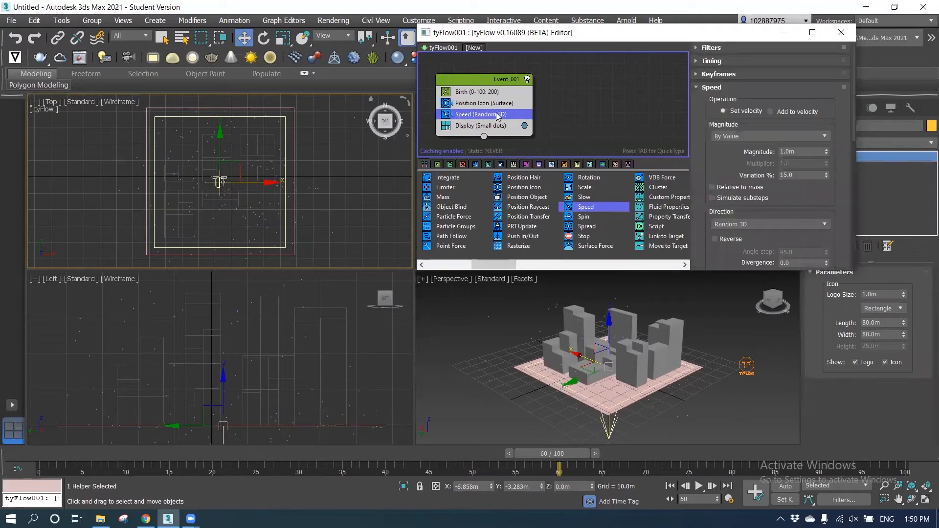
{"action": "left_click", "coordinate": [821, 224]}
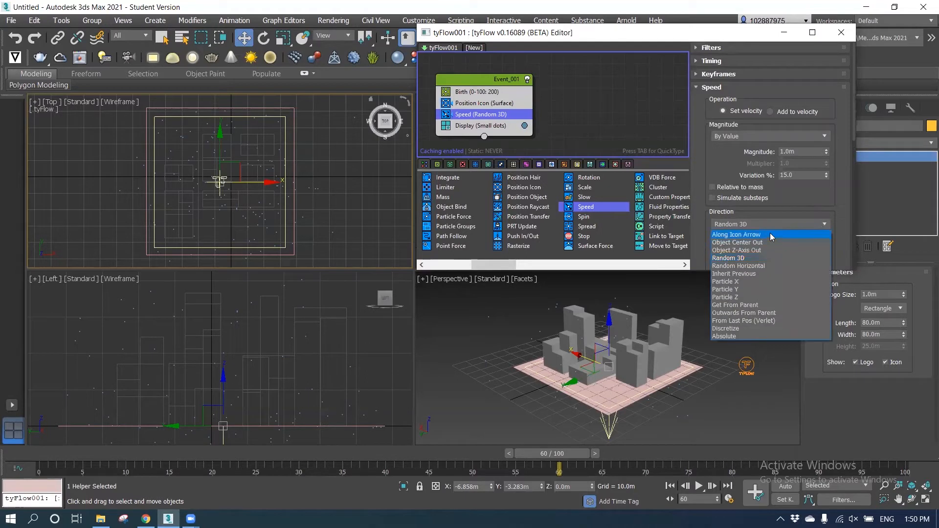
{"action": "left_click", "coordinate": [771, 235]}
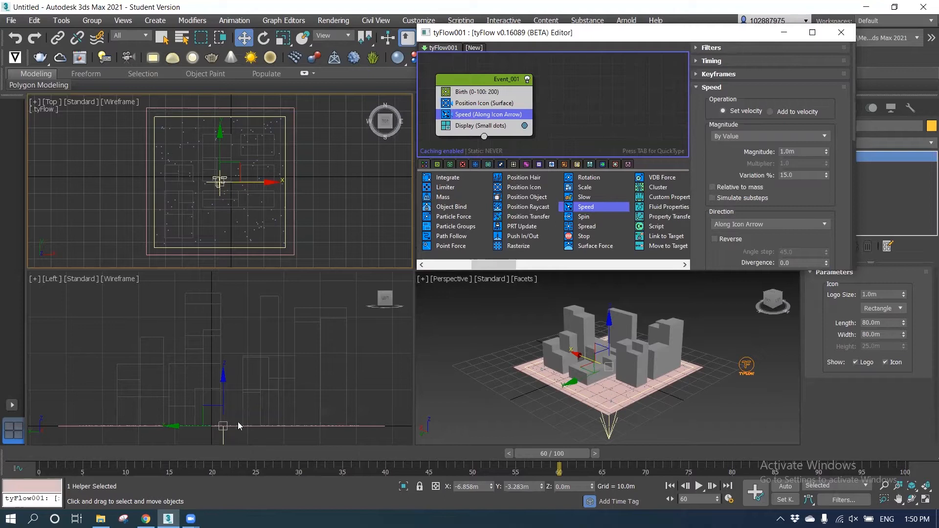
Raise the icon above the buildings to a height of about 57 m and preview the particle motion
{"action": "scroll", "coordinate": [259, 344], "scroll_direction": "down", "scroll_amount": 4}
{"action": "left_click_drag", "start_coordinate": [251, 316], "coordinate": [250, 274]}
{"action": "middle_click_drag", "start_coordinate": [262, 342], "coordinate": [259, 375]}
{"action": "left_click_drag", "start_coordinate": [248, 309], "coordinate": [247, 300]}
{"action": "left_click", "coordinate": [699, 485]}
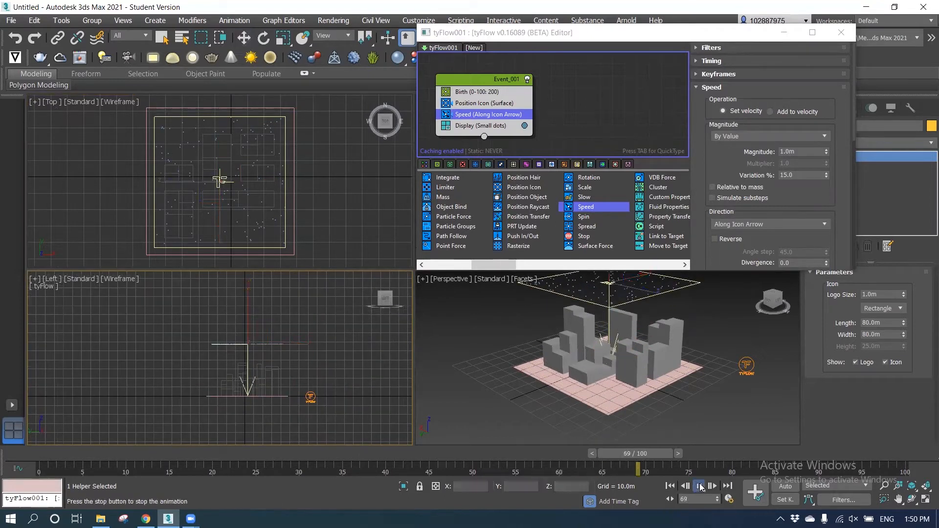
{"action": "left_click", "coordinate": [701, 485]}
Assign the existing icon to the Speed operator's icon list and play the animation to check the particles' direction
{"action": "scroll", "coordinate": [783, 237], "scroll_direction": "down", "scroll_amount": 5}
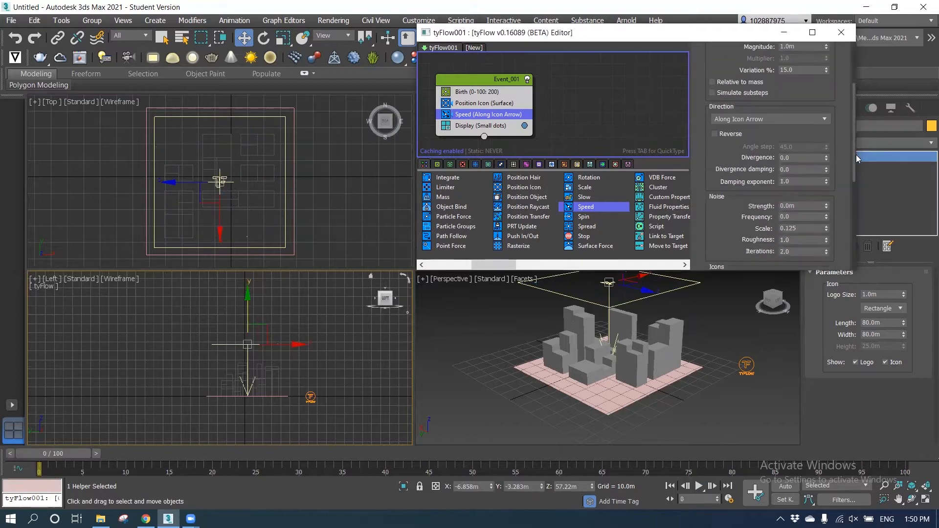
{"action": "left_click", "coordinate": [747, 198]}
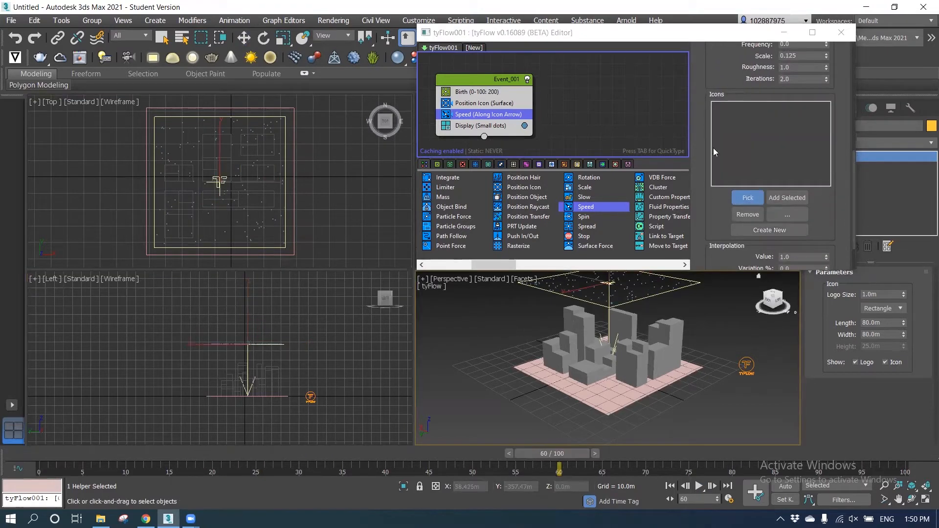
{"action": "scroll", "coordinate": [851, 233], "scroll_direction": "up", "scroll_amount": 1}
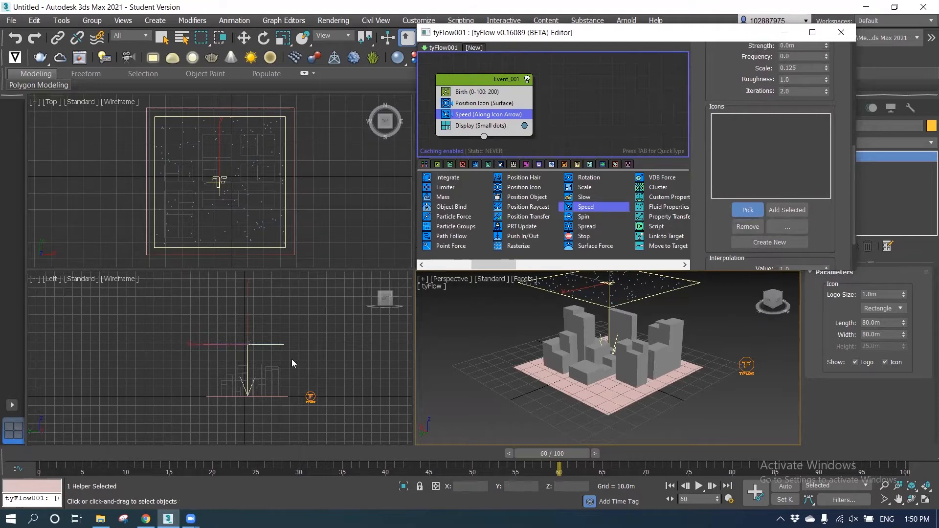
{"action": "left_click", "coordinate": [274, 349]}
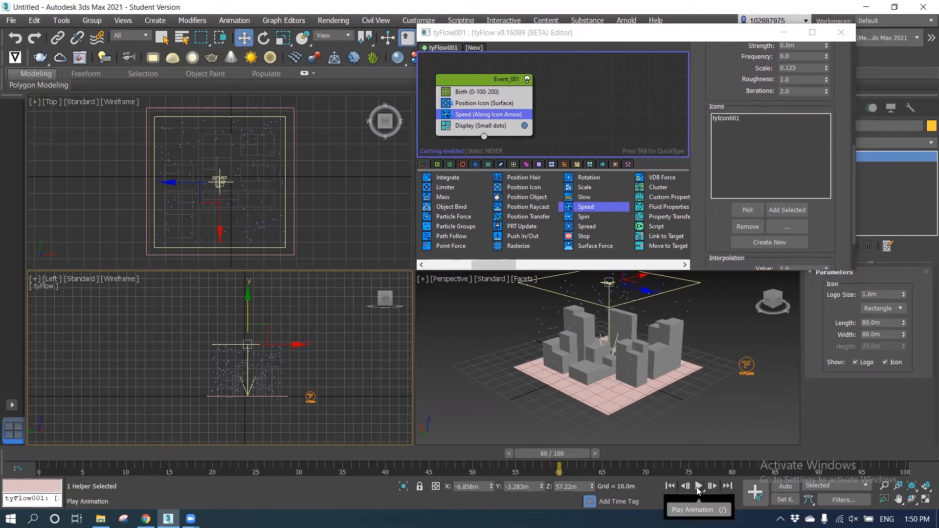
{"action": "left_click", "coordinate": [698, 485]}
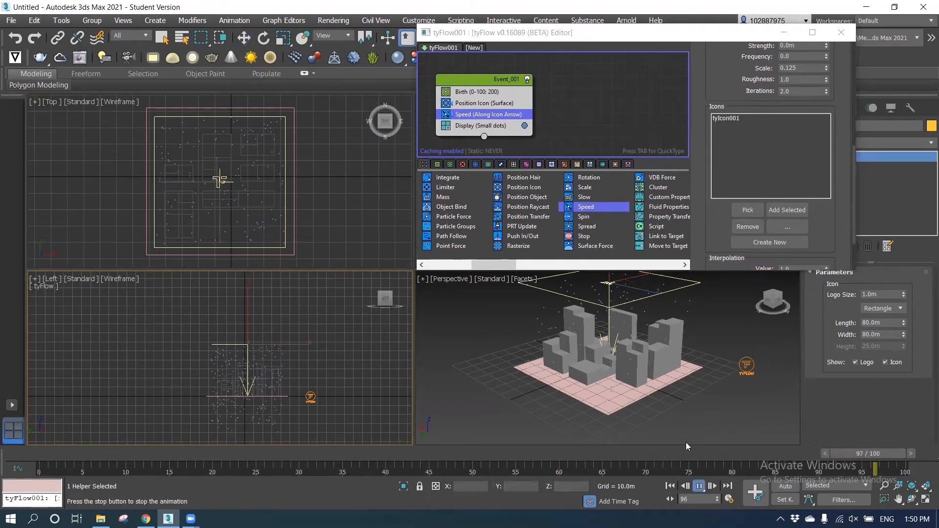
{"action": "left_click", "coordinate": [703, 483]}
{"action": "key", "text": "w"}
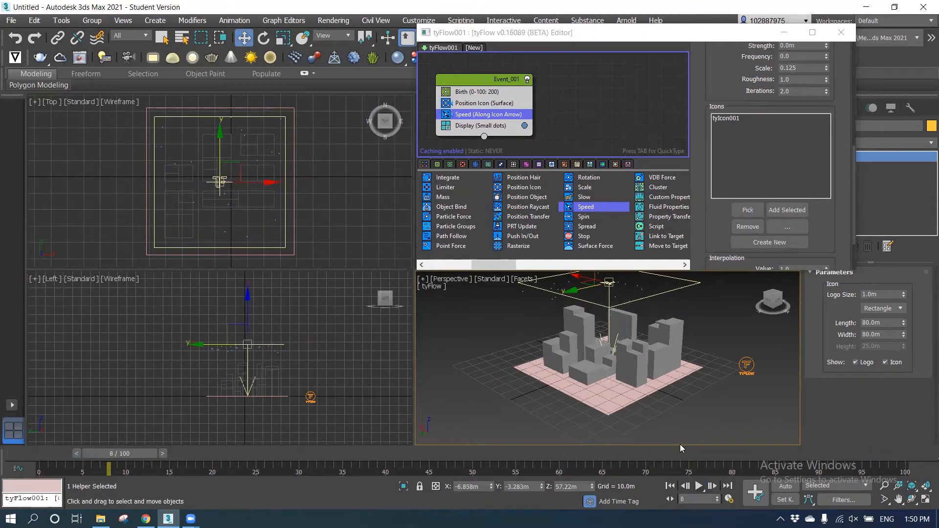
Switch the Birth operator to per-frame emission and play the animation to check the particle density
{"action": "left_click", "coordinate": [497, 90]}
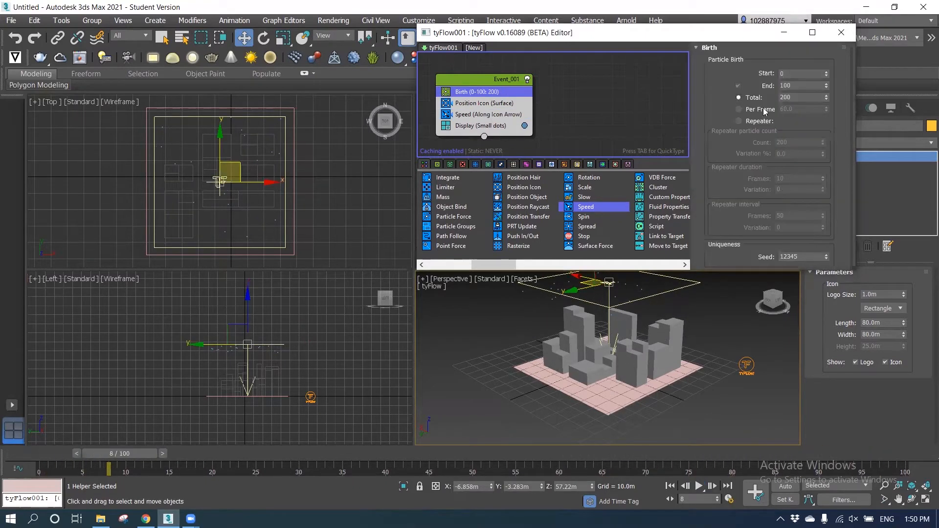
{"action": "left_click", "coordinate": [739, 109]}
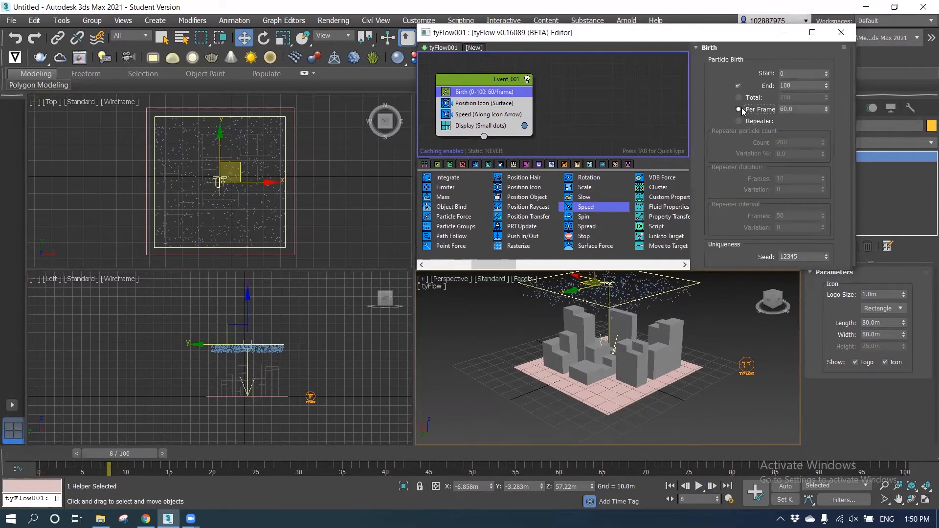
{"action": "left_click", "coordinate": [700, 486]}
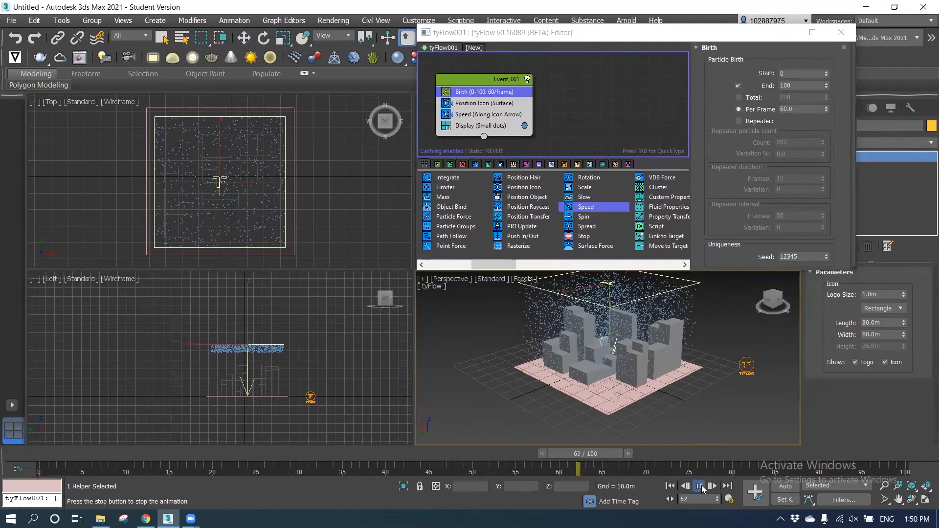
{"action": "left_click", "coordinate": [700, 486]}
{"action": "key", "text": "w"}
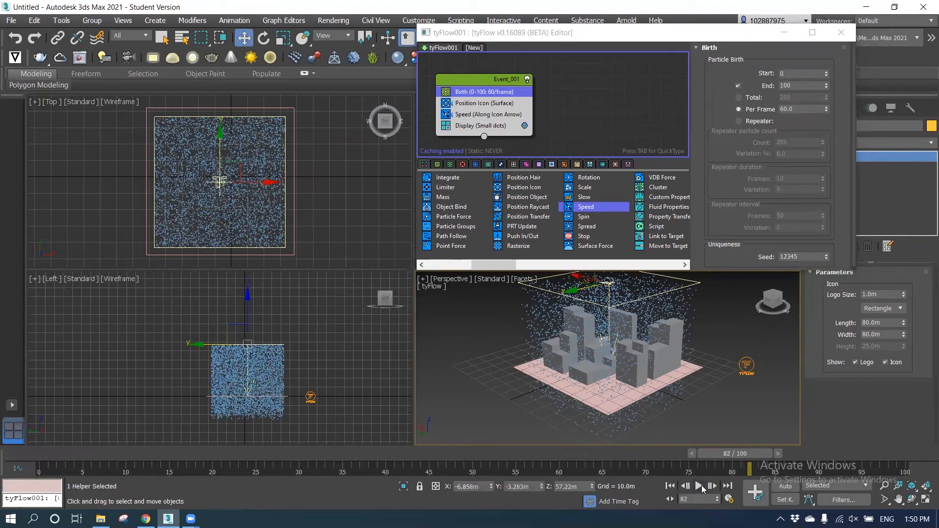
Set the Birth start frame to -100, preview the animation and return to frame 0
{"action": "type", "text": "-"}
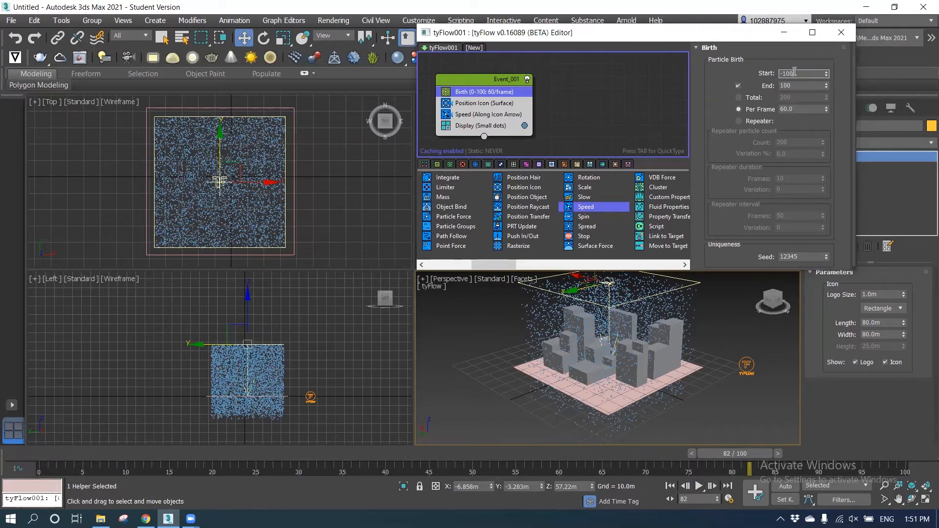
{"action": "type", "text": "100"}
{"action": "left_click", "coordinate": [797, 86]}
{"action": "left_click", "coordinate": [699, 486]}
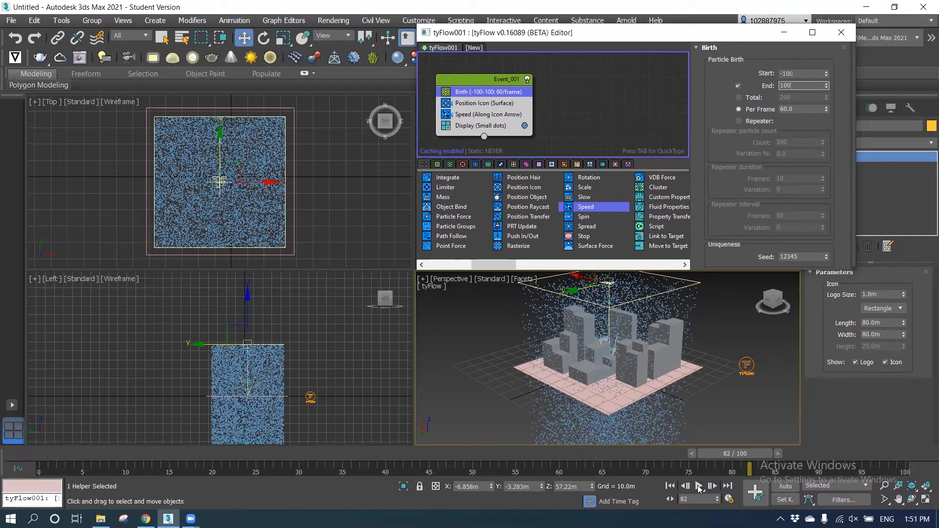
{"action": "left_click", "coordinate": [698, 487]}
{"action": "left_click_drag", "start_coordinate": [431, 457], "coordinate": [29, 458]}
Add a Force operator below Speed and set its built-in gravity strength to the real-world value
{"action": "mouse_move", "coordinate": [494, 263]}
{"action": "left_mouse_down"}
{"action": "mouse_move", "coordinate": [550, 264]}
{"action": "mouse_move", "coordinate": [478, 263]}
{"action": "left_mouse_up"}
{"action": "left_click_drag", "start_coordinate": [438, 238], "coordinate": [471, 118]}
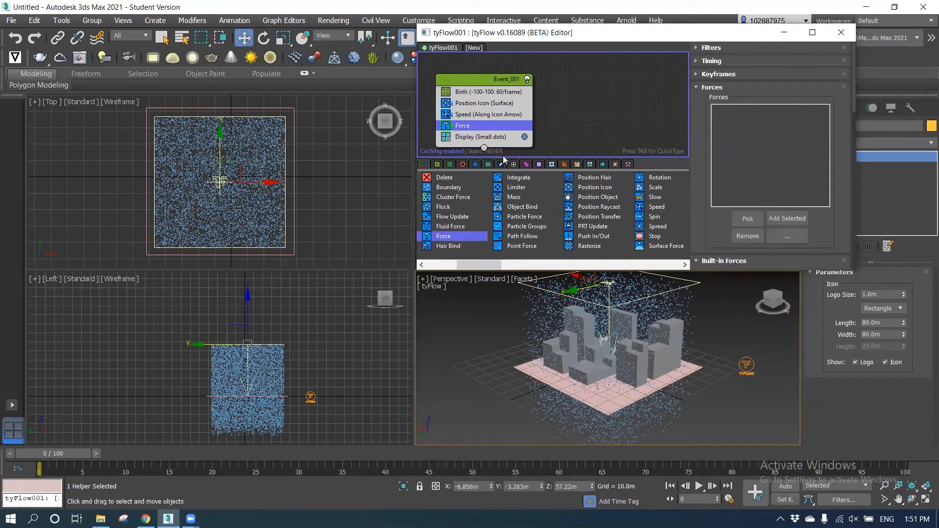
{"action": "left_click_drag", "start_coordinate": [852, 100], "coordinate": [850, 130]}
{"action": "left_click", "coordinate": [828, 171]}
{"action": "left_click", "coordinate": [844, 177]}
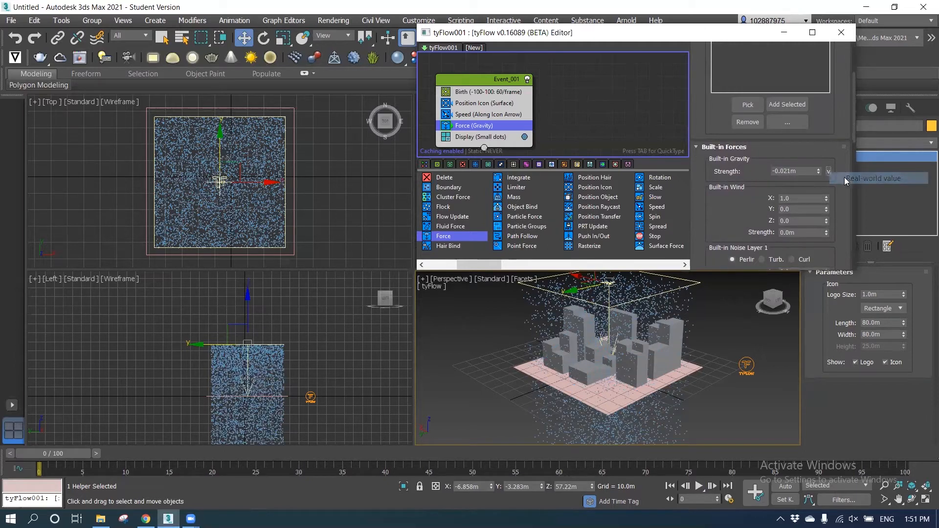
Play the animation to check the effect of gravity on the falling particles
{"action": "left_click", "coordinate": [698, 485]}
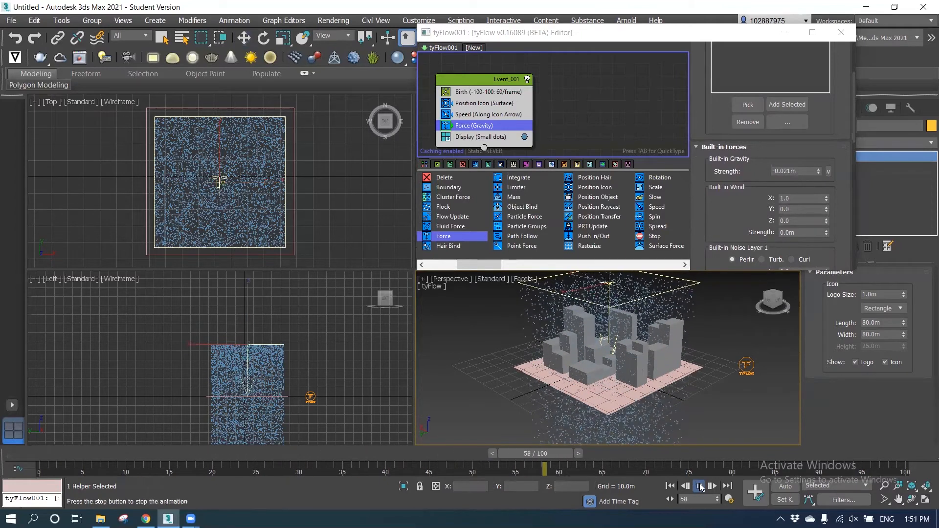
{"action": "key", "text": "w"}
{"action": "left_click", "coordinate": [699, 486]}
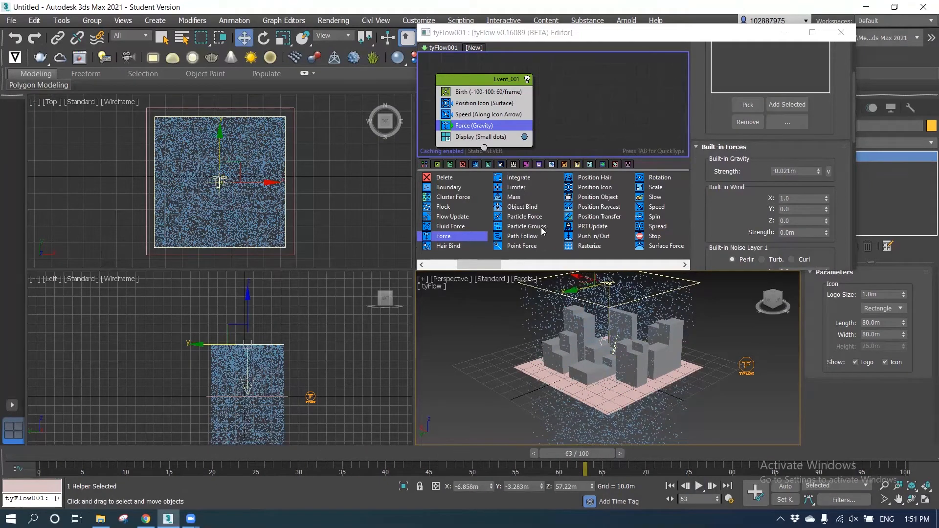
Add a Shape operator to the first event, directly below the Force operator
{"action": "left_click_drag", "start_coordinate": [482, 267], "coordinate": [547, 263]}
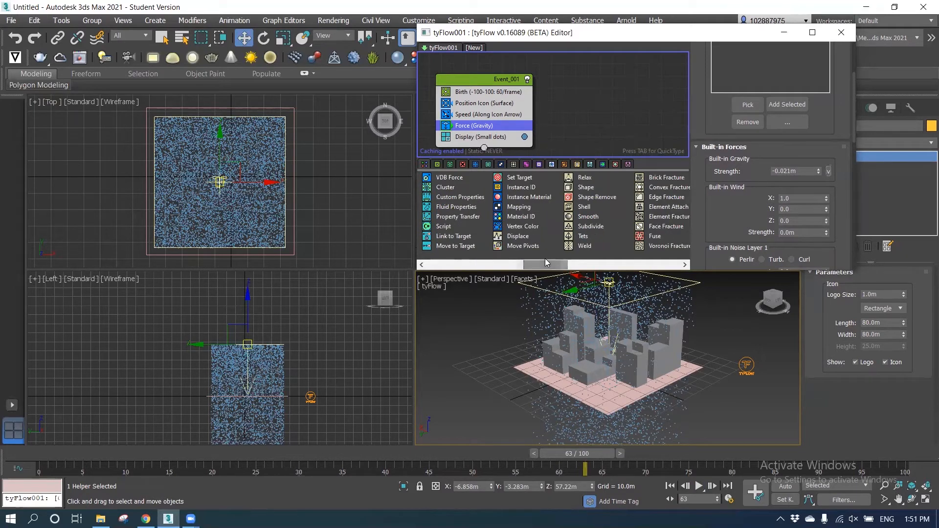
{"action": "left_click_drag", "start_coordinate": [585, 188], "coordinate": [584, 187]}
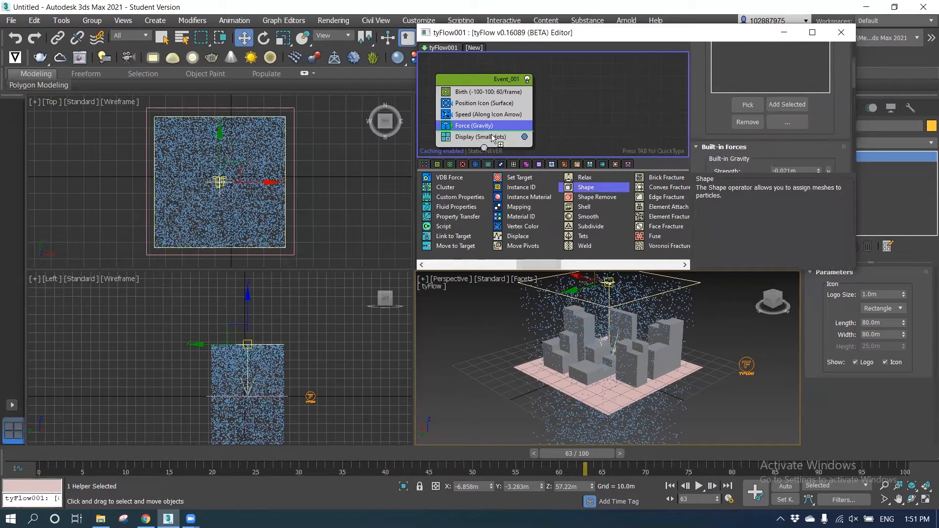
{"action": "left_click_drag", "start_coordinate": [491, 134], "coordinate": [491, 134]}
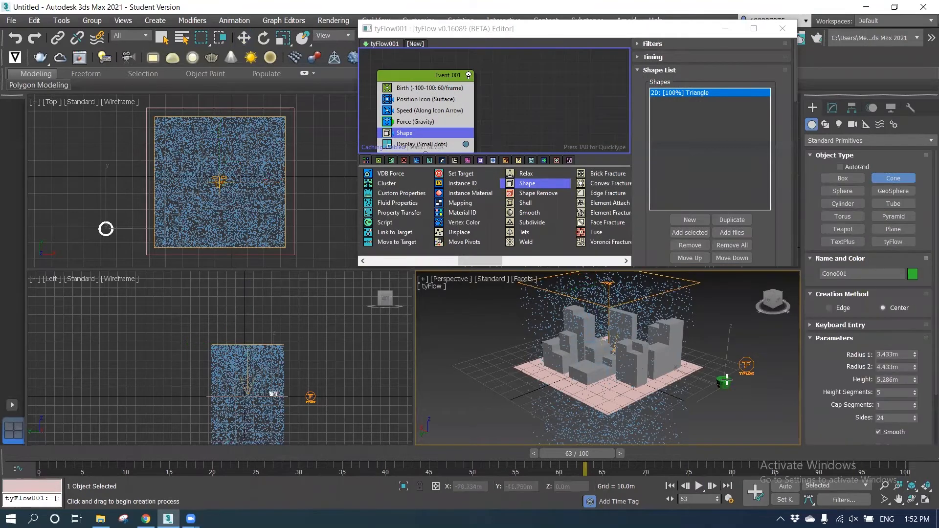
Try a Radius 1 of 0.2 m and a Radius 2 of 0.3 m on the new cone
{"action": "double_click", "coordinate": [895, 356]}
{"action": "type", "text": "0.2"}
{"action": "key", "text": "Tab"}
{"action": "type", "text": "0.3"}
{"action": "key", "text": "Return"}
{"action": "scroll", "coordinate": [730, 386], "scroll_direction": "up", "scroll_amount": 5}
Set the cone's height to 2 m, Radius 1 to 0.1 m and Radius 2 to 0.2 m
{"action": "double_click", "coordinate": [878, 380]}
{"action": "type", "text": "2"}
{"action": "key", "text": "Return"}
{"action": "double_click", "coordinate": [888, 354]}
{"action": "type", "text": "0.1"}
{"action": "key", "text": "Tab"}
{"action": "type", "text": "0.2"}
{"action": "key", "text": "Return"}
{"action": "scroll", "coordinate": [658, 362], "scroll_direction": "down", "scroll_amount": 7}
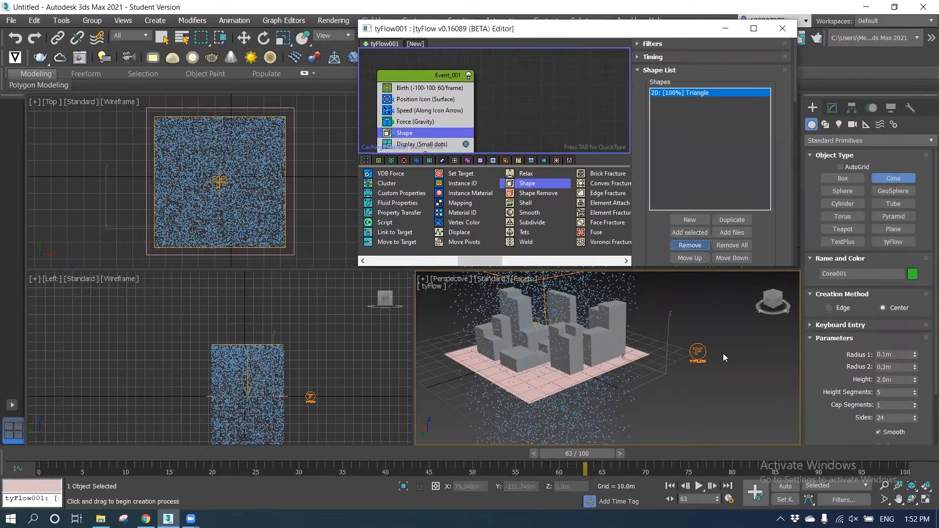
Replace the default triangle in the Shape operator's shape list with the selected cone
{"action": "left_click", "coordinate": [689, 245]}
{"action": "left_click", "coordinate": [702, 219]}
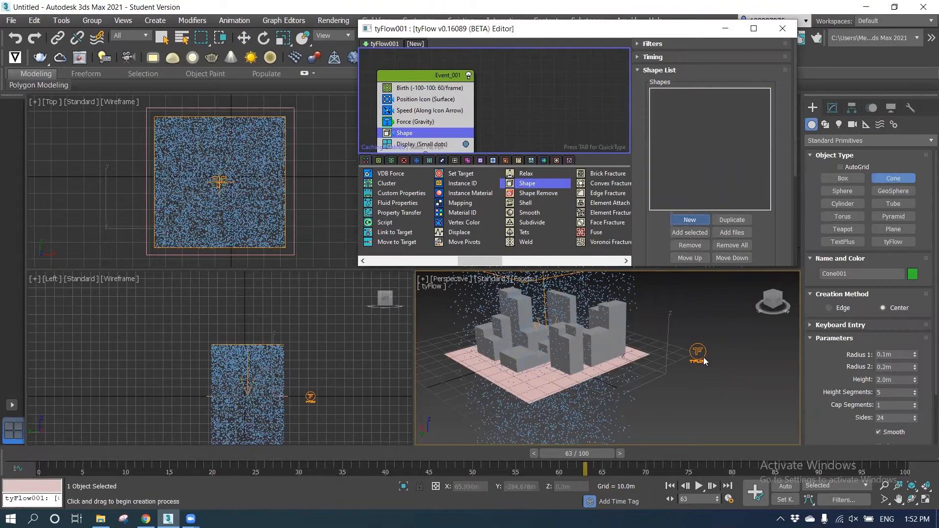
{"action": "scroll", "coordinate": [599, 386], "scroll_direction": "up", "scroll_amount": 10}
{"action": "left_click", "coordinate": [594, 389]}
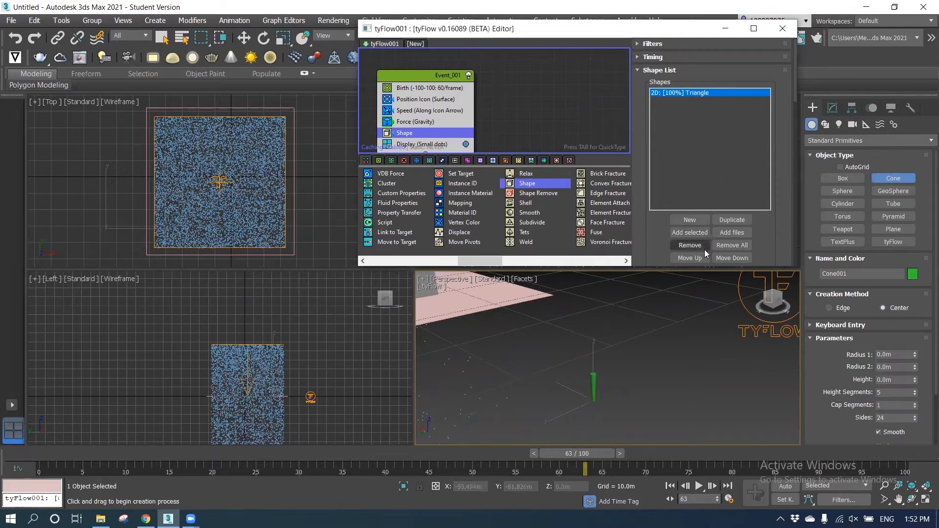
{"action": "left_click", "coordinate": [689, 245]}
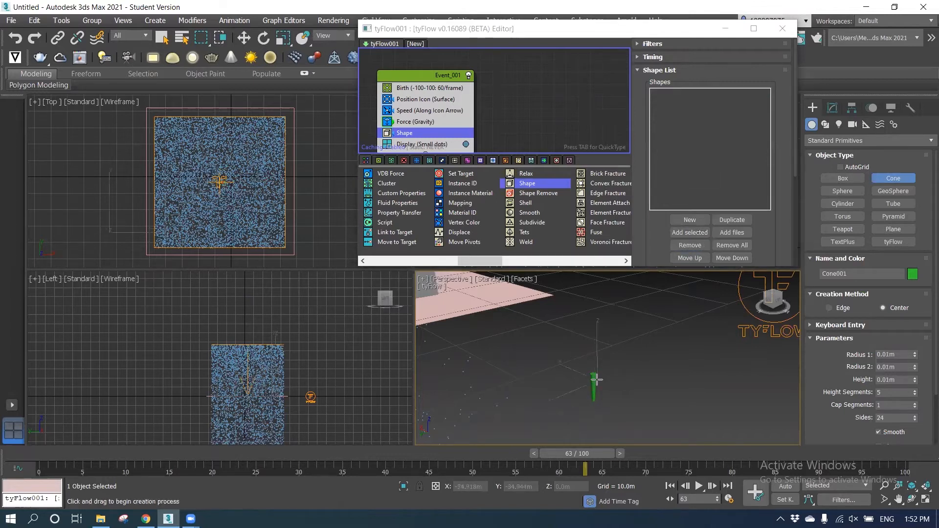
{"action": "left_click", "coordinate": [692, 234]}
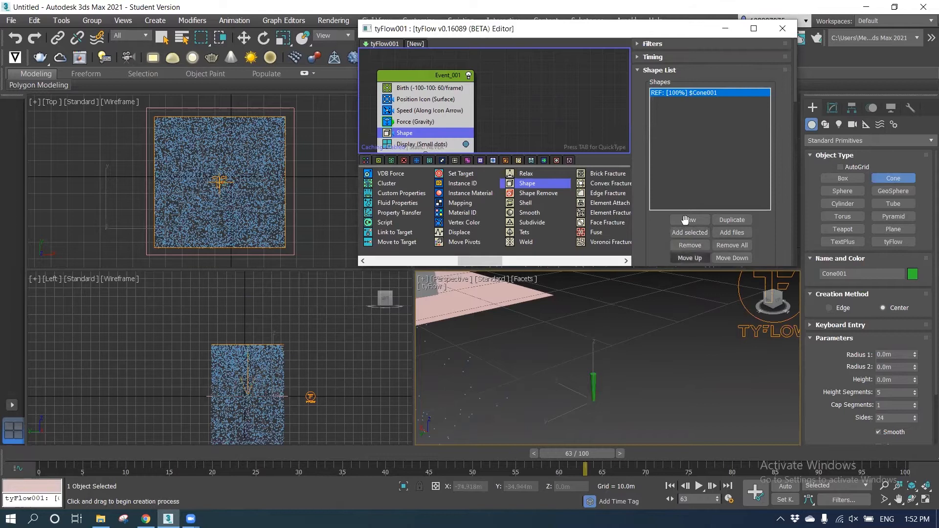
Change the first event's Display type to Geometry and check its Shape operator
{"action": "scroll", "coordinate": [527, 110], "scroll_direction": "down", "scroll_amount": 1}
{"action": "left_click", "coordinate": [446, 141]}
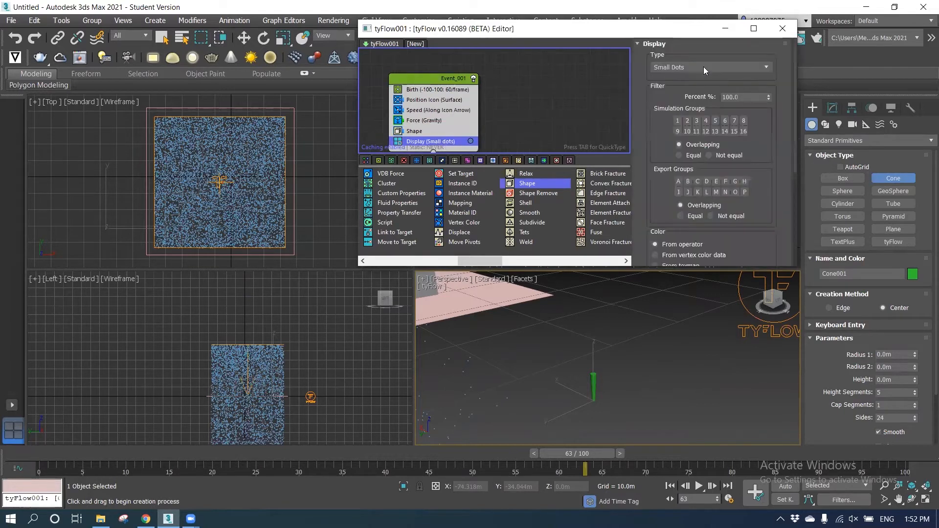
{"action": "left_click", "coordinate": [685, 68]}
{"action": "left_click", "coordinate": [675, 125]}
{"action": "left_click", "coordinate": [434, 131]}
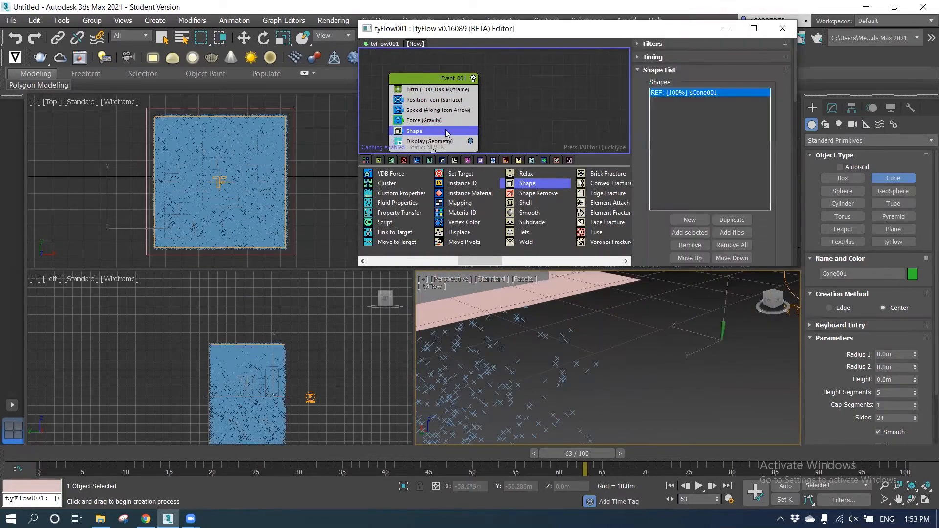
{"action": "left_click", "coordinate": [450, 143]}
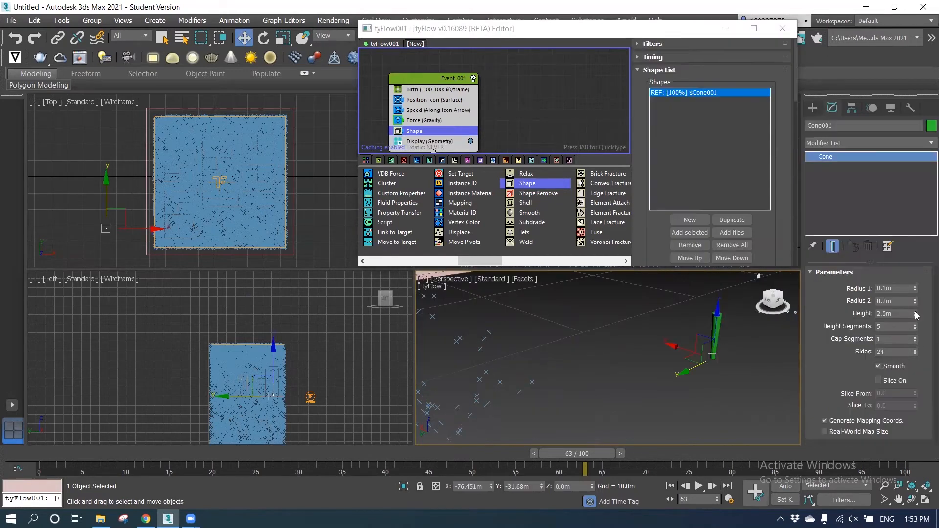
Adjust the raindrop cone's height, leaving it at 2 m
{"action": "left_click_drag", "start_coordinate": [914, 314], "coordinate": [914, 306]}
{"action": "left_click", "coordinate": [897, 314]}
{"action": "type", "text": "1"}
{"action": "key", "text": "Return"}
{"action": "key", "text": "Return"}
Play the animation to preview the cone-shaped raindrops falling over the block city
{"action": "scroll", "coordinate": [617, 370], "scroll_direction": "down", "scroll_amount": 5}
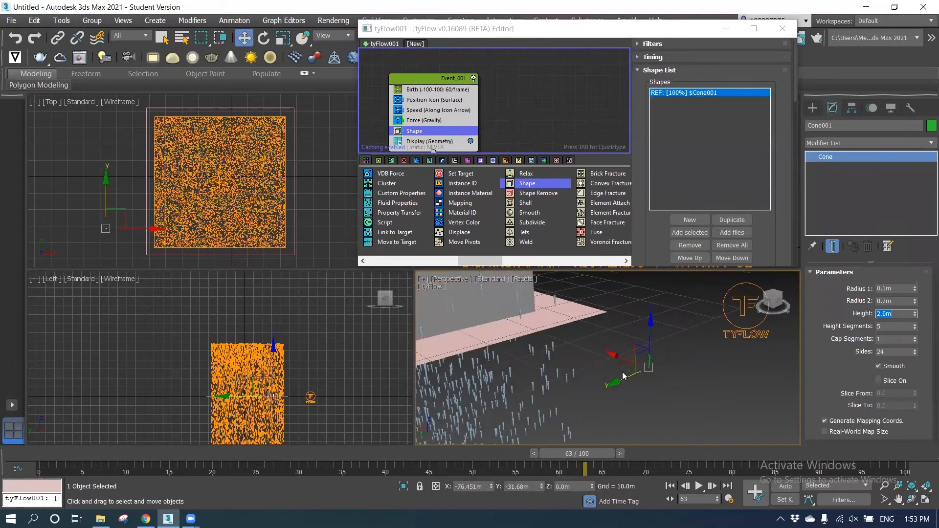
{"action": "scroll", "coordinate": [623, 376], "scroll_direction": "down", "scroll_amount": 5}
{"action": "middle_click_drag", "start_coordinate": [564, 336], "coordinate": [530, 407]}
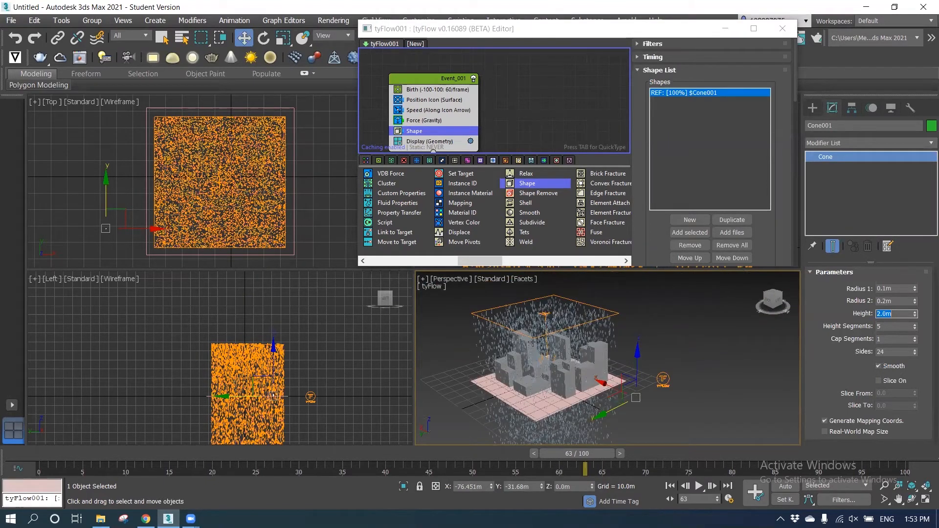
{"action": "scroll", "coordinate": [524, 351], "scroll_direction": "down", "scroll_amount": 3}
{"action": "scroll", "coordinate": [514, 372], "scroll_direction": "up", "scroll_amount": 3}
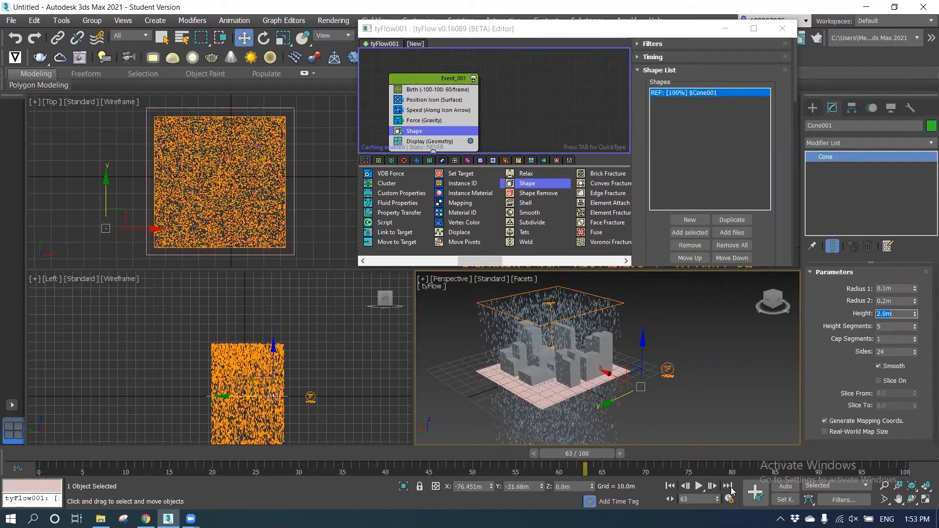
{"action": "left_click", "coordinate": [699, 486]}
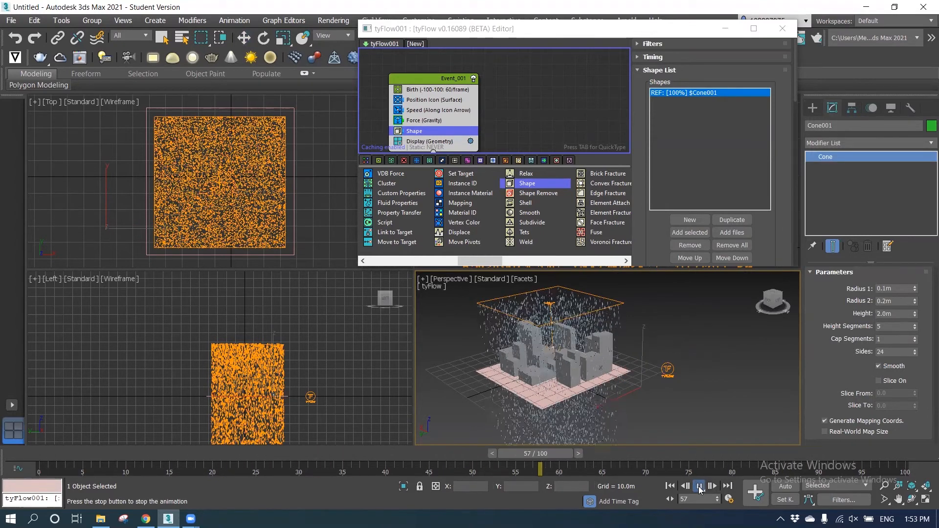
{"action": "left_click", "coordinate": [699, 487]}
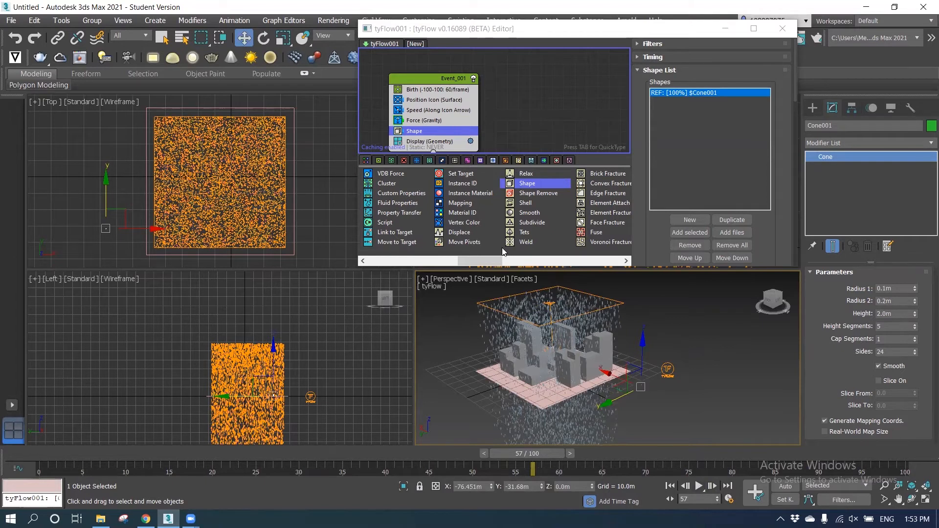
Reduce the Birth operator's emission to 30 particles per frame and preview the animation
{"action": "left_click", "coordinate": [446, 90]}
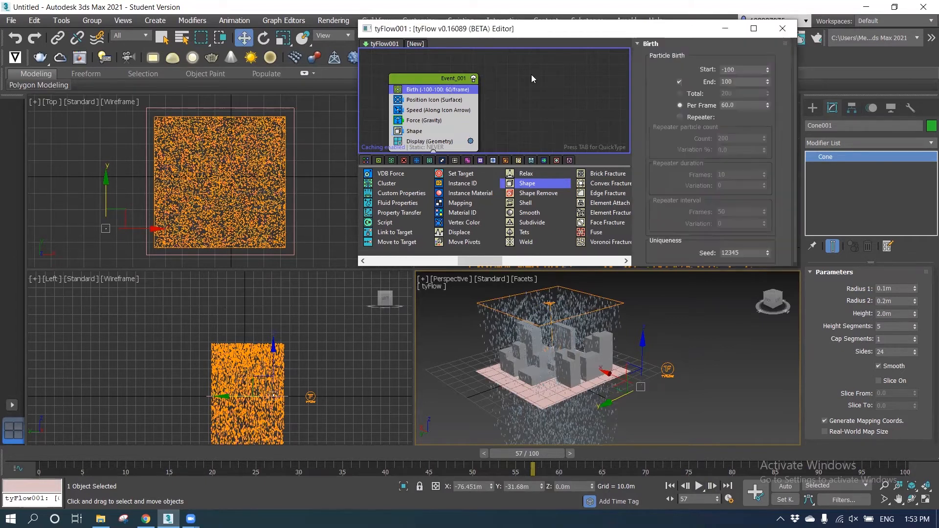
{"action": "double_click", "coordinate": [726, 105]}
{"action": "type", "text": "30"}
{"action": "key", "text": "Return"}
{"action": "left_click", "coordinate": [698, 485]}
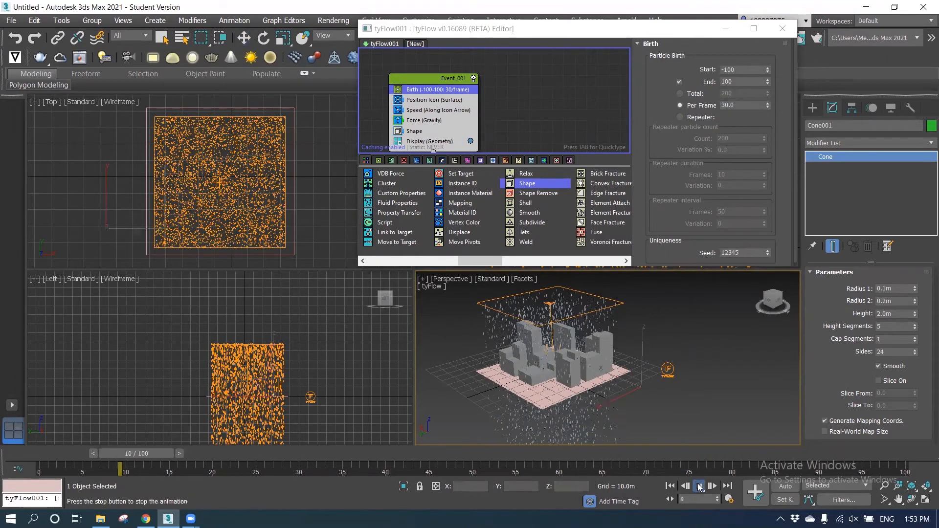
{"action": "left_click", "coordinate": [699, 486]}
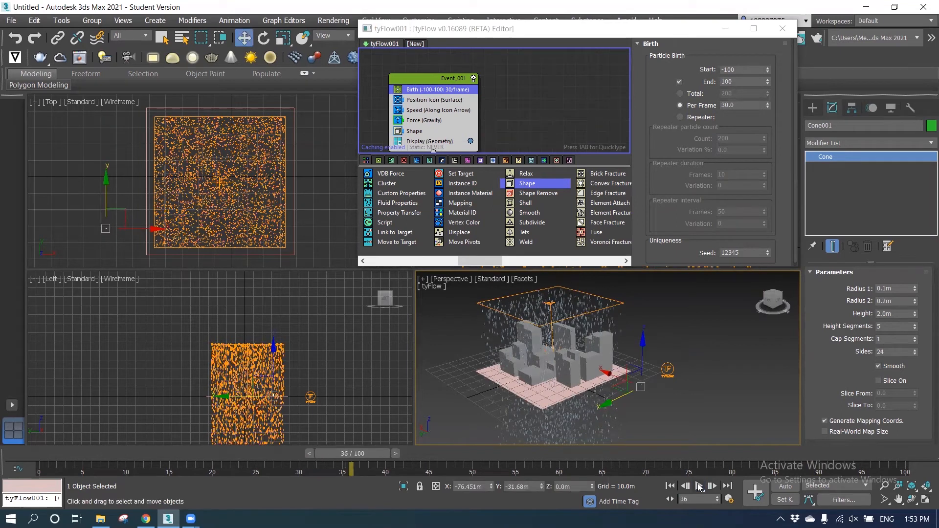
Add a Collision operator to the first event between Shape and Display
{"action": "left_click_drag", "start_coordinate": [455, 258], "coordinate": [553, 265]}
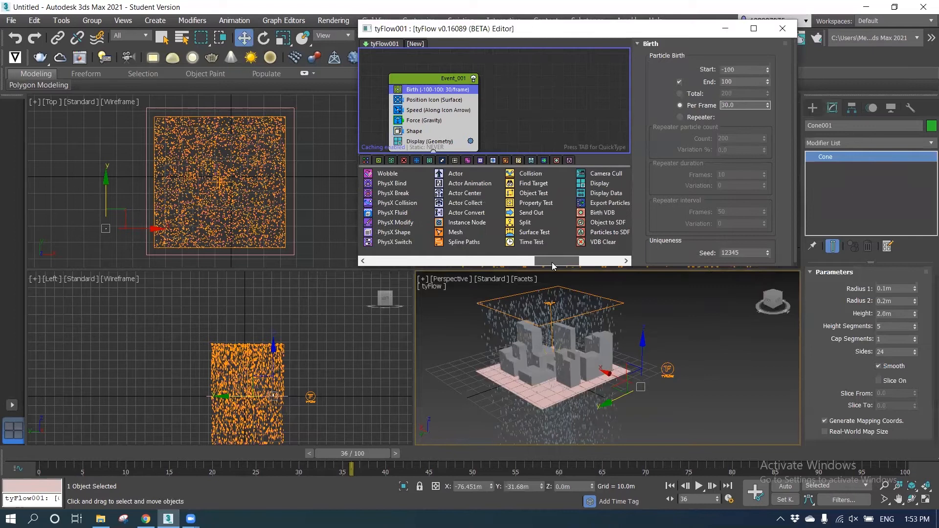
{"action": "left_click_drag", "start_coordinate": [532, 174], "coordinate": [421, 140]}
{"action": "scroll", "coordinate": [496, 81], "scroll_direction": "down", "scroll_amount": 2}
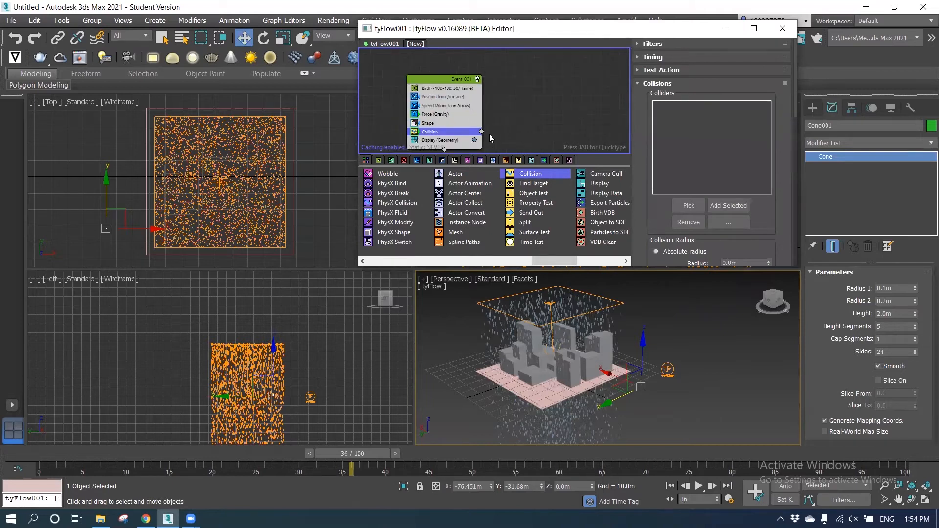
Pick the pink ground plane as the Collision operator's collider and play the animation to check the impact
{"action": "left_click_drag", "start_coordinate": [794, 82], "coordinate": [791, 121]}
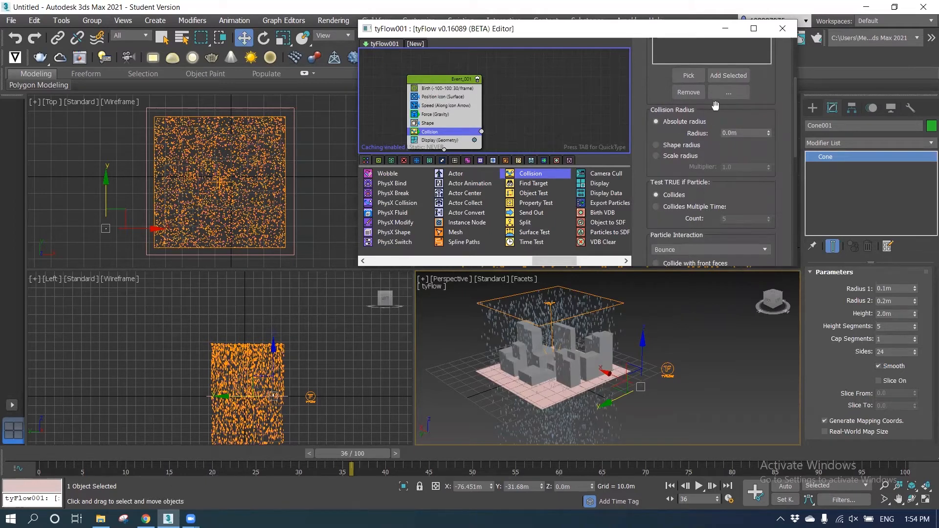
{"action": "left_click", "coordinate": [689, 76]}
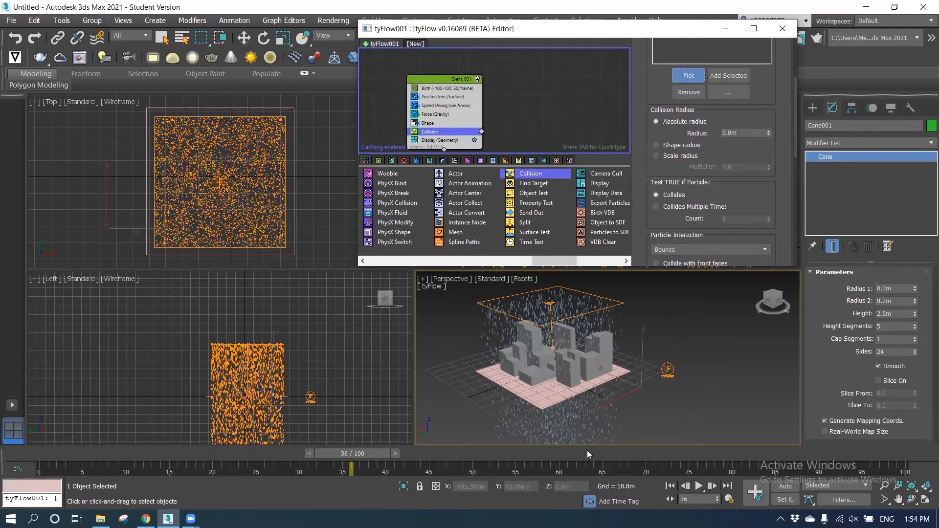
{"action": "left_click", "coordinate": [482, 373]}
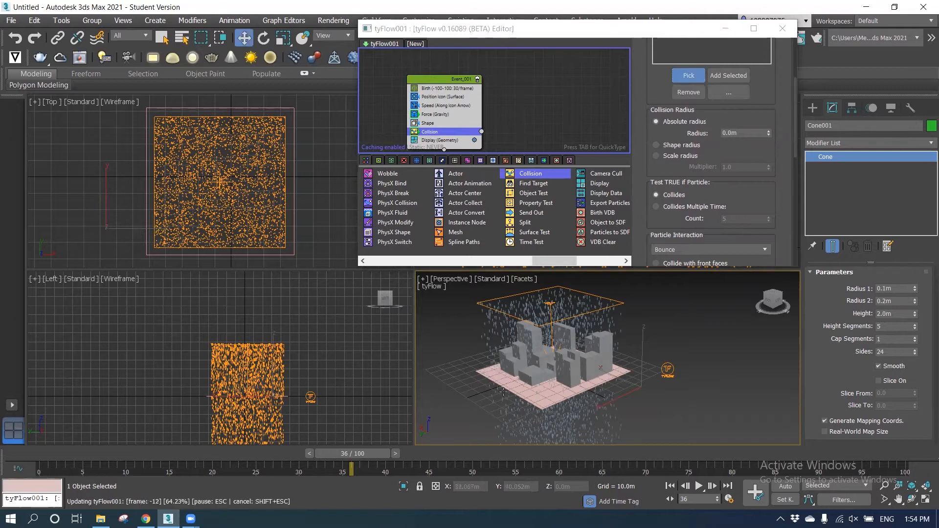
{"action": "left_click", "coordinate": [699, 487]}
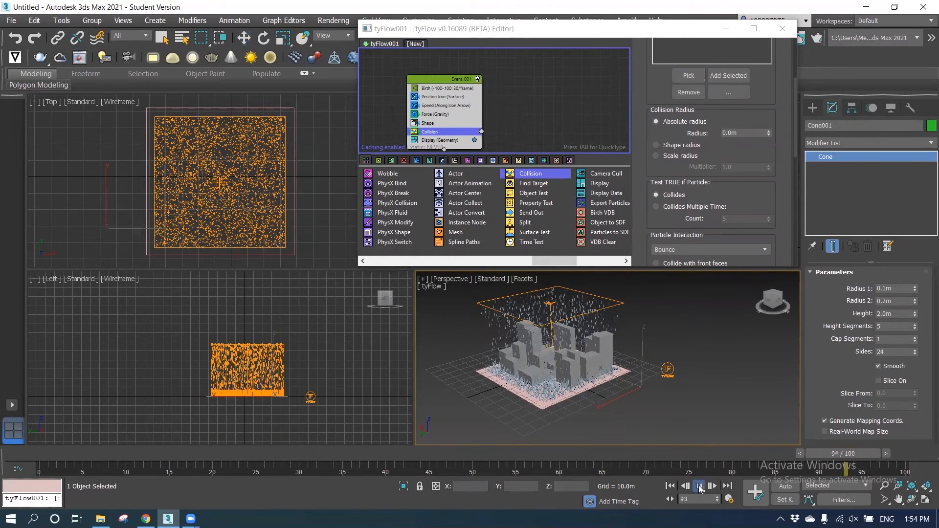
{"action": "left_click", "coordinate": [699, 487]}
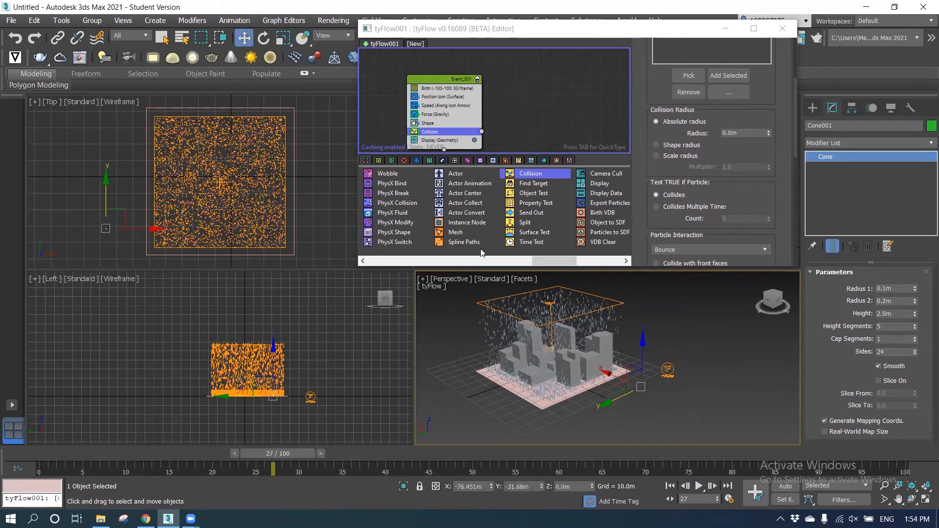
Create a second event with a Spawn operator and connect the Collision output to it
{"action": "left_click_drag", "start_coordinate": [558, 262], "coordinate": [400, 264]}
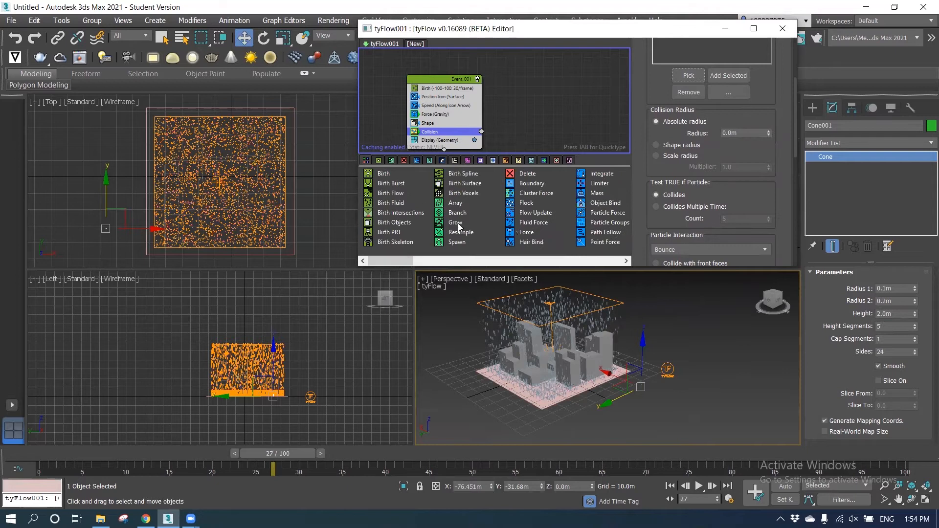
{"action": "left_click_drag", "start_coordinate": [458, 242], "coordinate": [521, 138]}
{"action": "scroll", "coordinate": [522, 138], "scroll_direction": "down", "scroll_amount": 1}
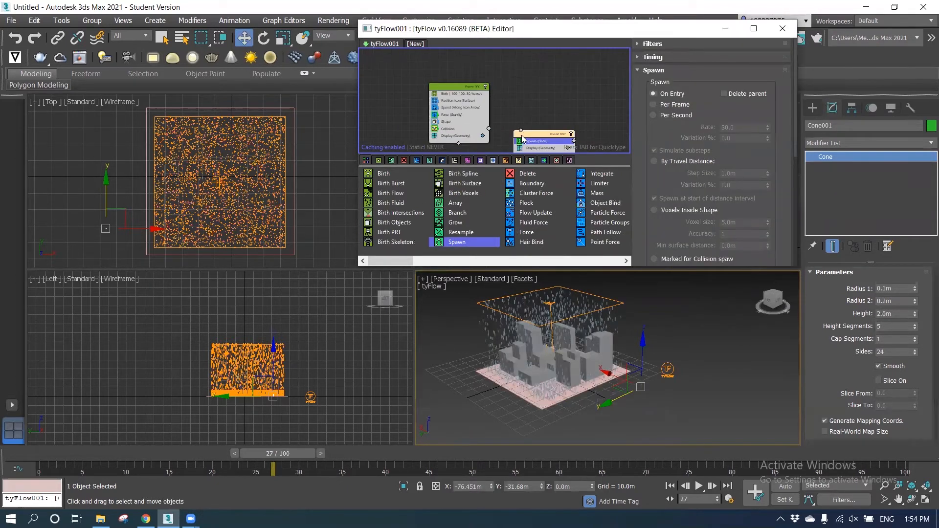
{"action": "scroll", "coordinate": [511, 110], "scroll_direction": "up", "scroll_amount": 1}
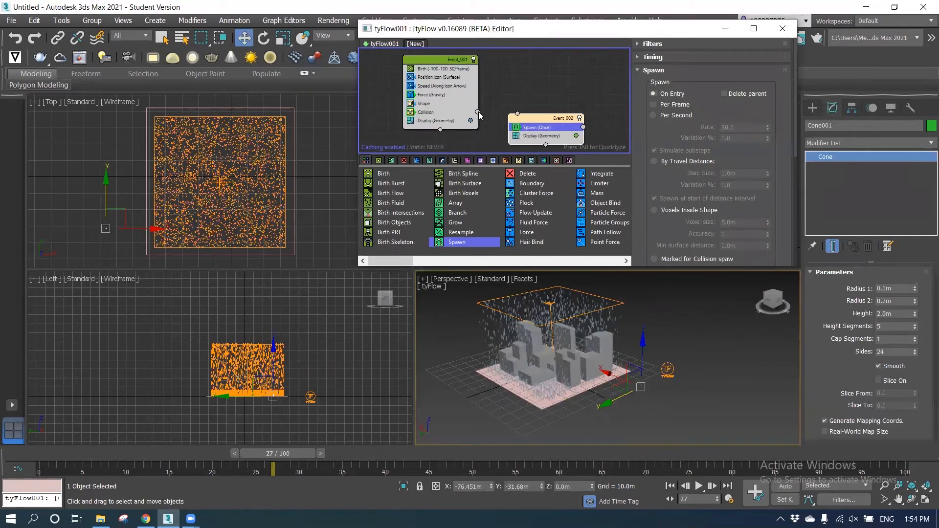
{"action": "left_click_drag", "start_coordinate": [499, 107], "coordinate": [526, 128]}
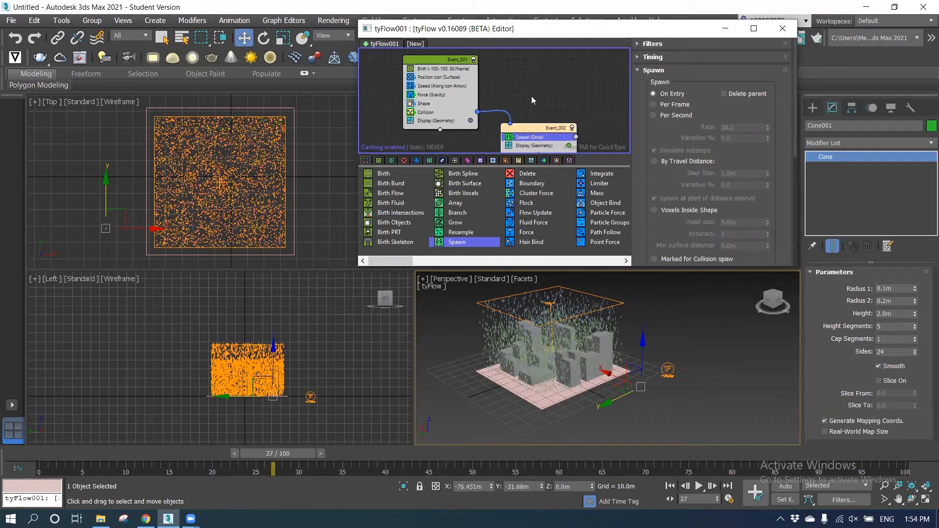
Change the second event's Display type to Small Dots
{"action": "scroll", "coordinate": [581, 135], "scroll_direction": "up", "scroll_amount": 1}
{"action": "left_click", "coordinate": [548, 134]}
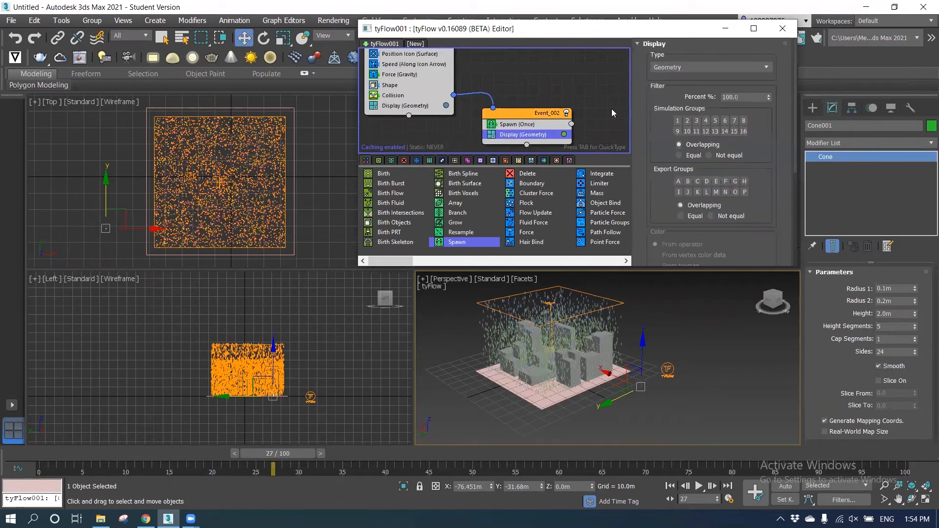
{"action": "left_click", "coordinate": [708, 69]}
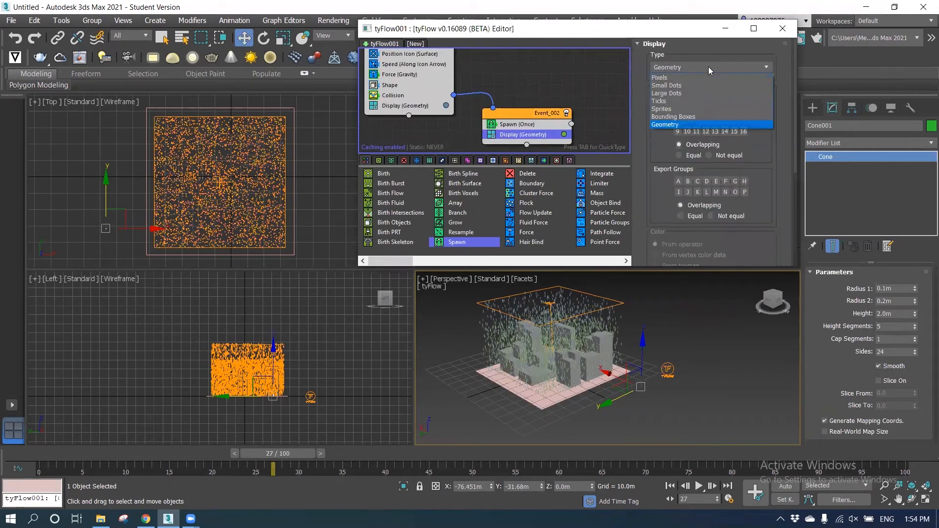
{"action": "left_click", "coordinate": [682, 86]}
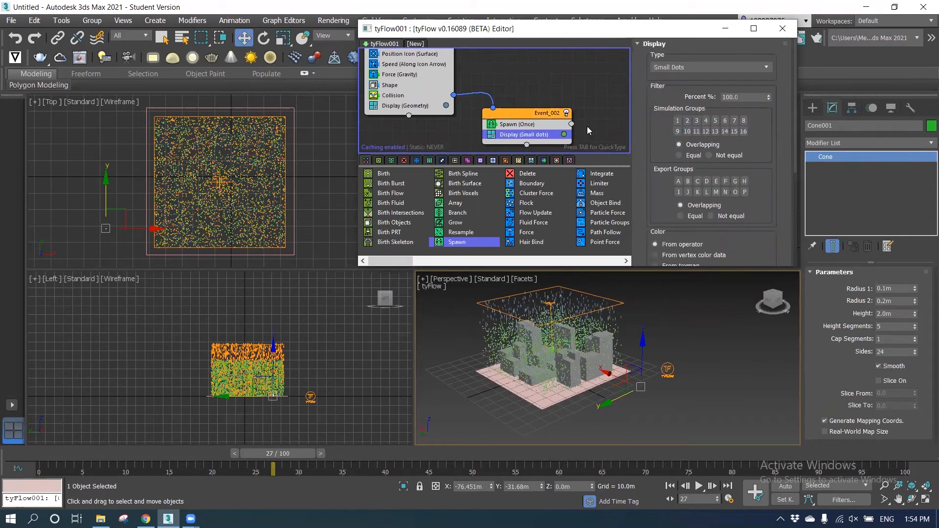
Set the first event's Display color to light blue-grey (0.553, 0.639, 0.722) and sample that color for the second event's Display
{"action": "left_click", "coordinate": [446, 106]}
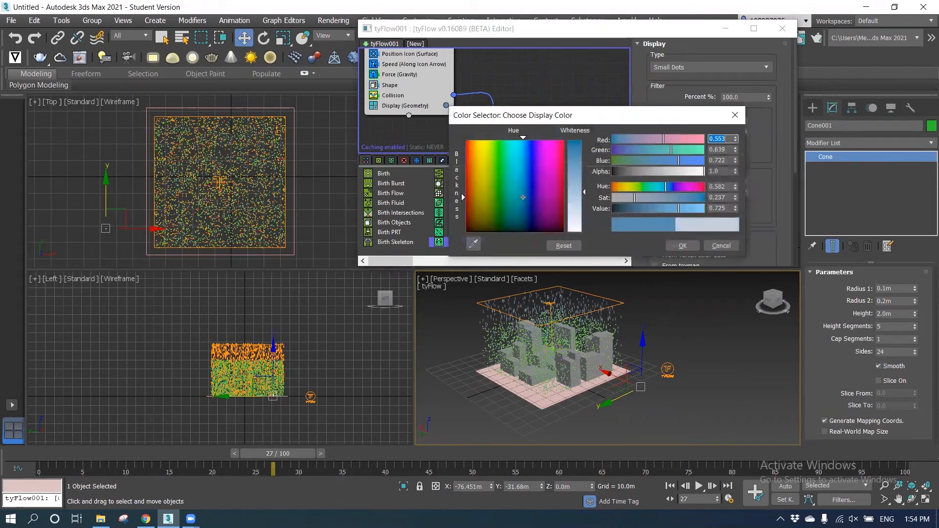
{"action": "left_click", "coordinate": [682, 245]}
{"action": "left_click", "coordinate": [564, 135]}
{"action": "left_click", "coordinate": [592, 274]}
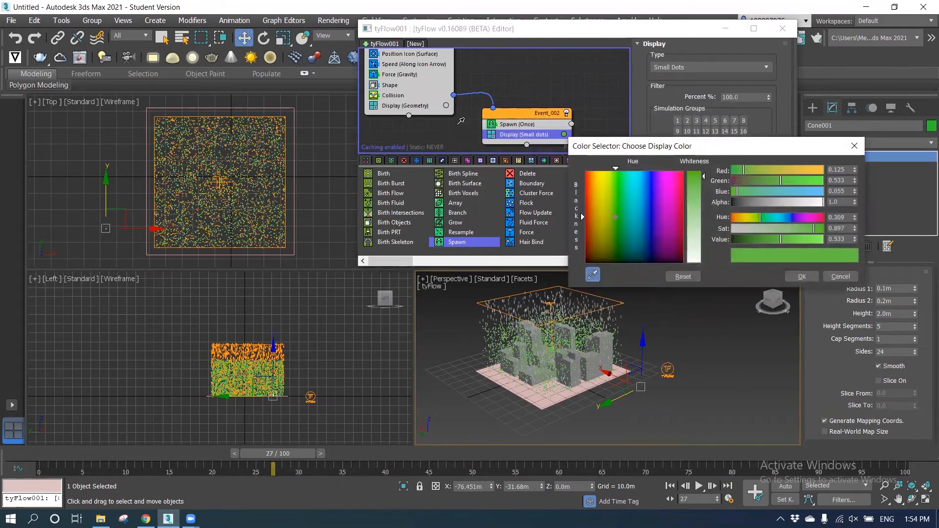
{"action": "left_click", "coordinate": [446, 105]}
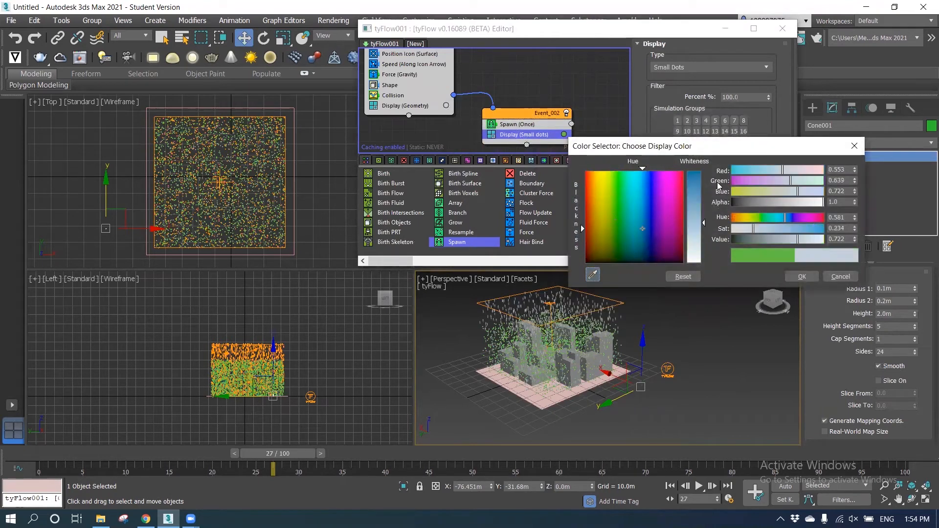
{"action": "left_click", "coordinate": [807, 277]}
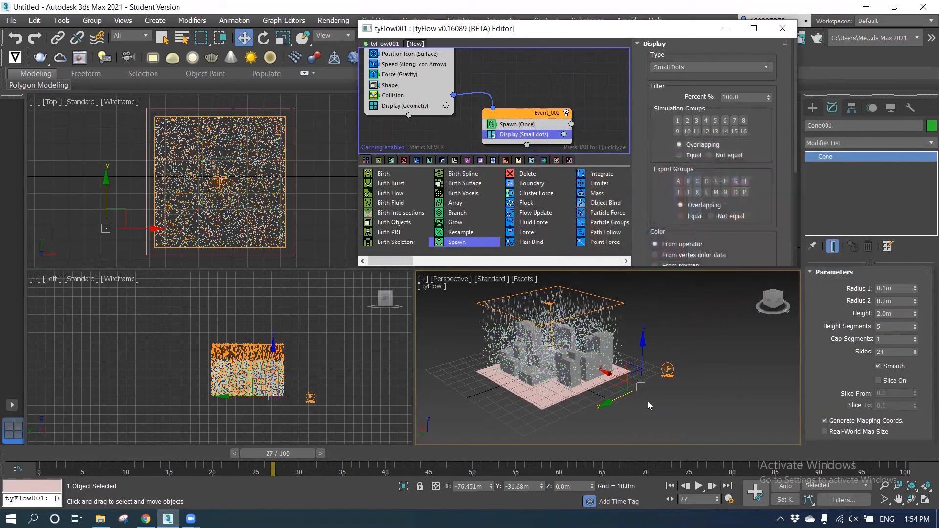
Copy the Force (Gravity) operator from the first event into the second event, between Spawn and Display
{"action": "left_click", "coordinate": [538, 124]}
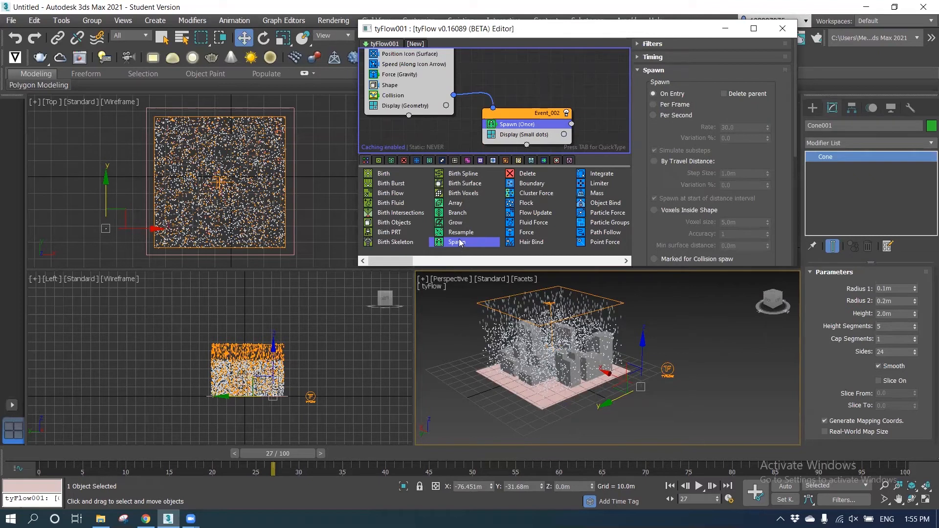
{"action": "left_click", "coordinate": [516, 232]}
{"action": "left_click", "coordinate": [408, 75]}
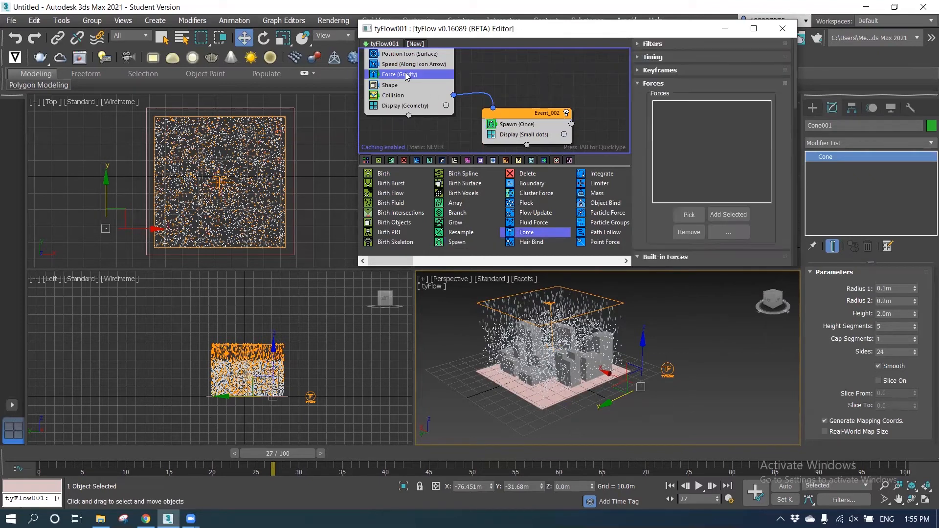
{"action": "left_click_drag", "start_coordinate": [405, 76], "coordinate": [518, 137]}
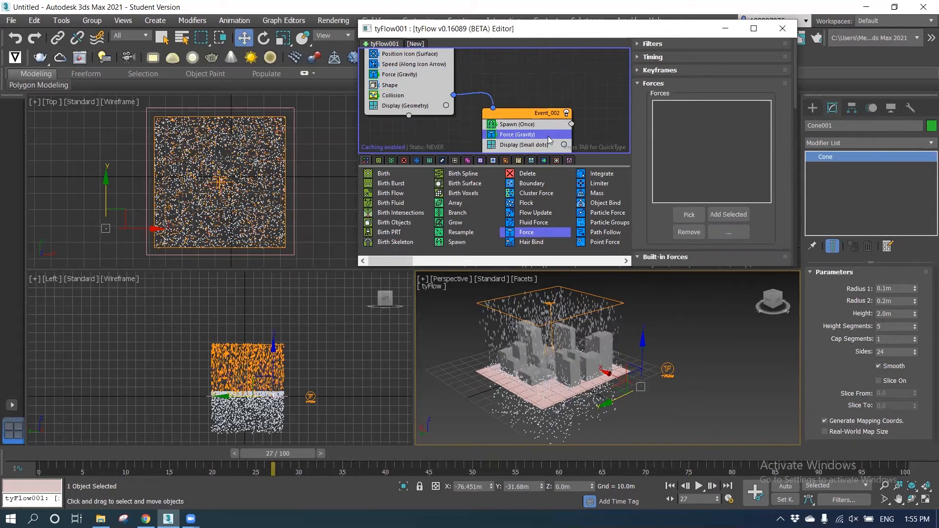
{"action": "left_click_drag", "start_coordinate": [794, 100], "coordinate": [765, 162]}
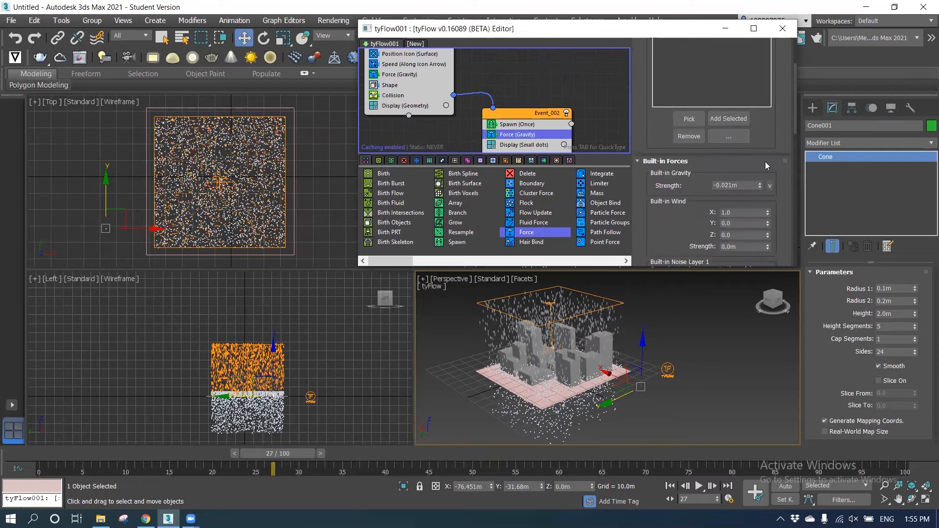
Copy the first event's Collision operator into the second event below Force (Gravity) and play the animation to check the bounce
{"action": "left_click", "coordinate": [415, 95]}
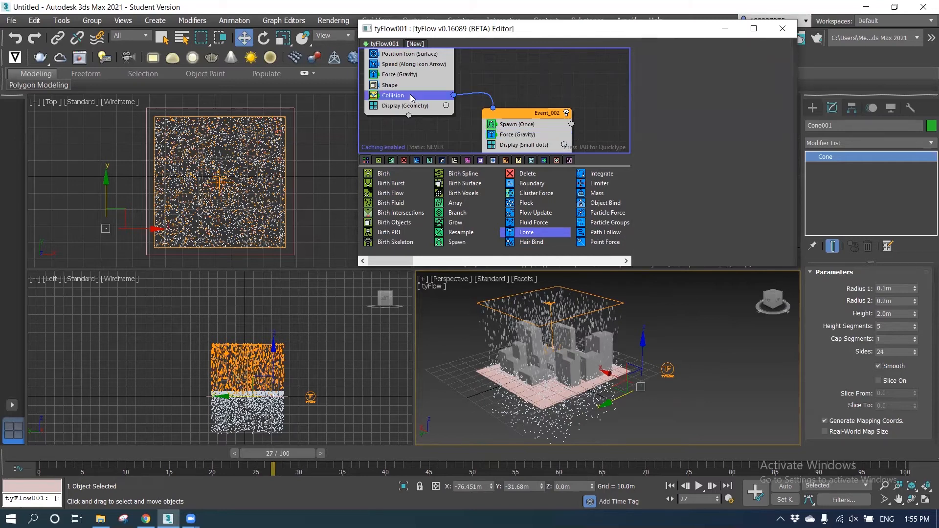
{"action": "left_click_drag", "start_coordinate": [407, 95], "coordinate": [510, 142]}
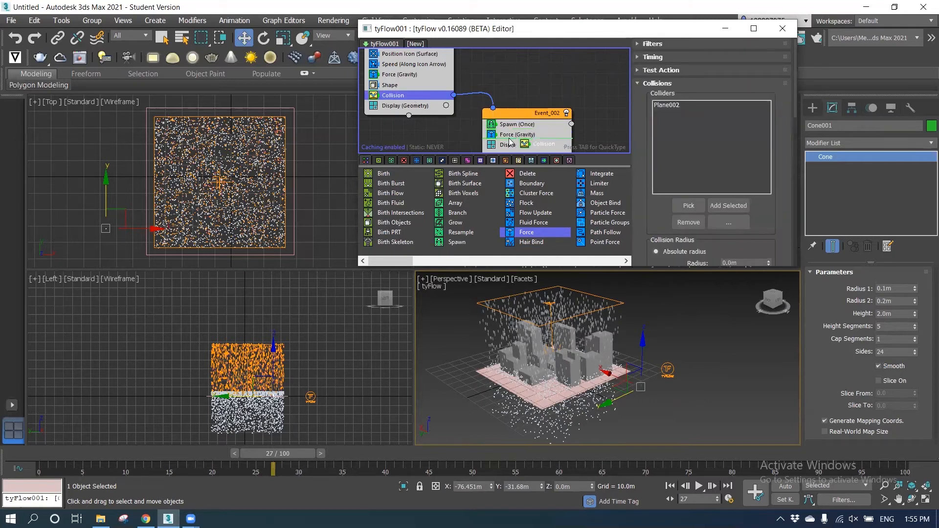
{"action": "left_click_drag", "start_coordinate": [566, 153], "coordinate": [567, 153]}
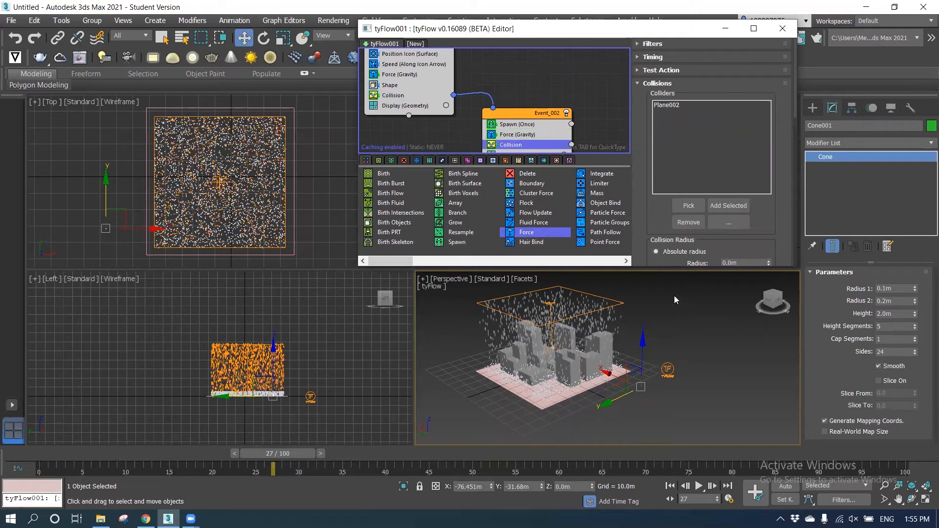
{"action": "left_click_drag", "start_coordinate": [795, 109], "coordinate": [798, 199]}
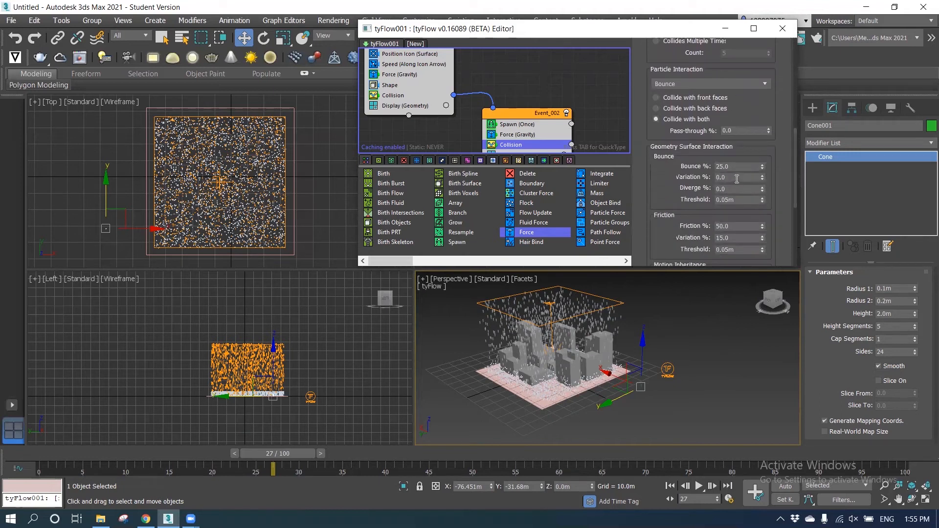
{"action": "left_click", "coordinate": [698, 486]}
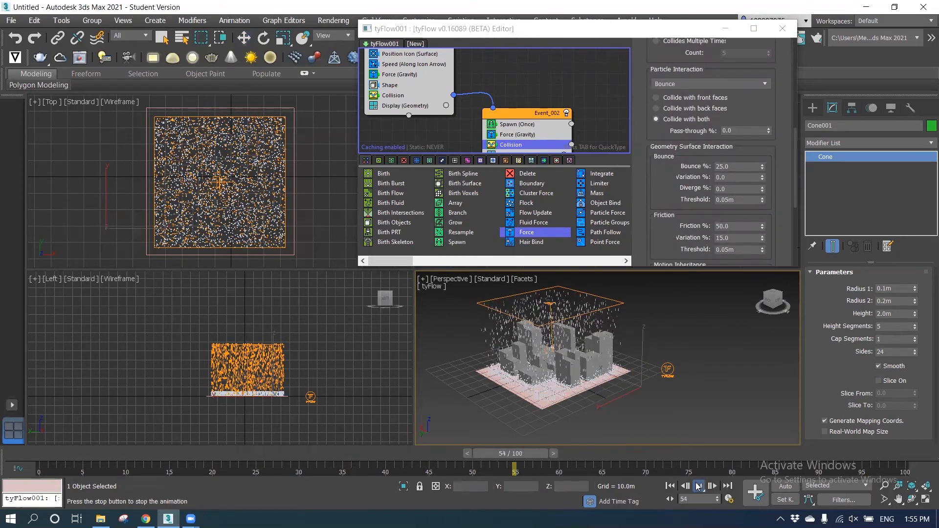
{"action": "left_click", "coordinate": [697, 485]}
{"action": "key", "text": "w"}
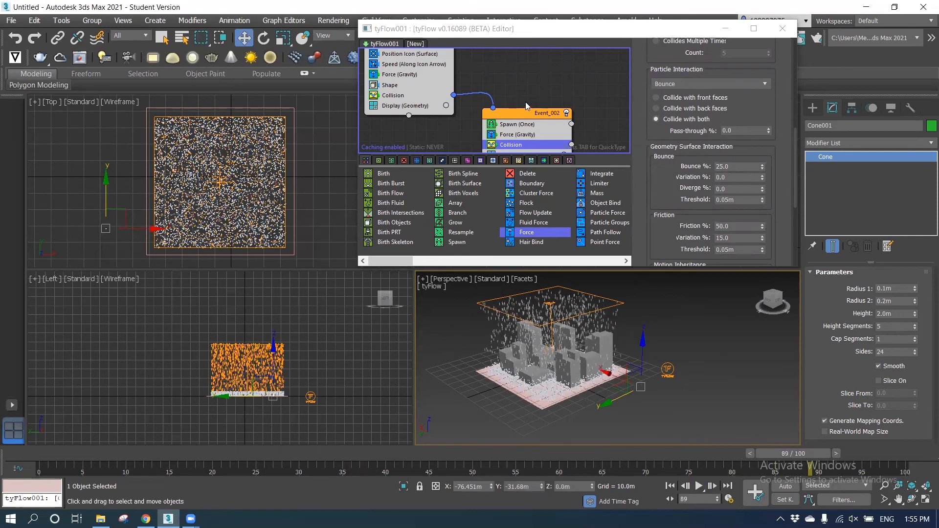
Set the Offspring count of the second event's Spawn operator to 3
{"action": "left_click", "coordinate": [540, 125]}
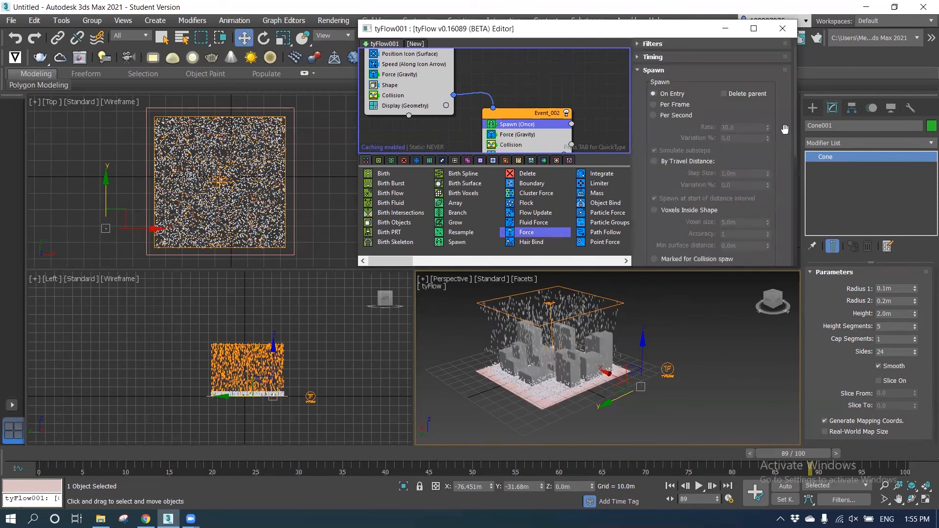
{"action": "left_click_drag", "start_coordinate": [793, 127], "coordinate": [784, 206]}
{"action": "left_click_drag", "start_coordinate": [736, 182], "coordinate": [707, 186]}
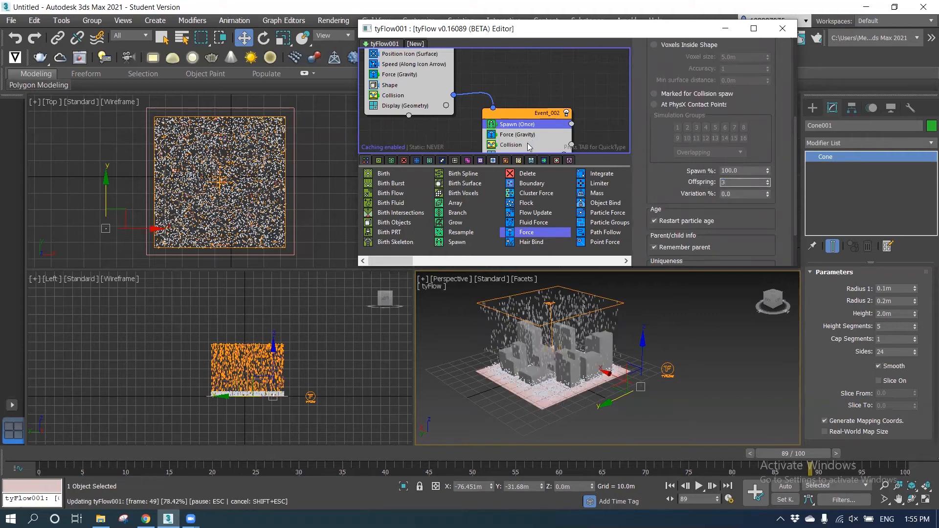
{"action": "left_click", "coordinate": [529, 94]}
Set the bounce Variation and Diverge of the second event's Collision operator to 50%
{"action": "left_click", "coordinate": [517, 145]}
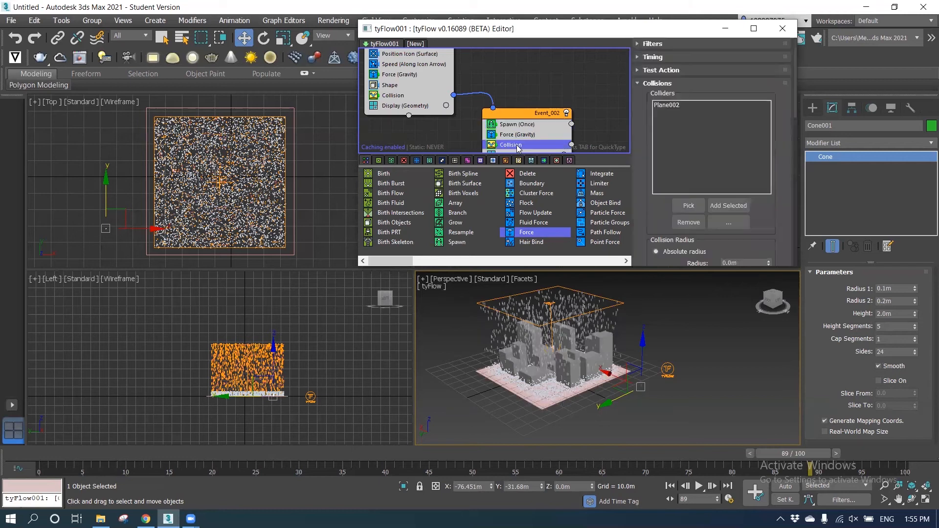
{"action": "left_click_drag", "start_coordinate": [793, 106], "coordinate": [786, 176]}
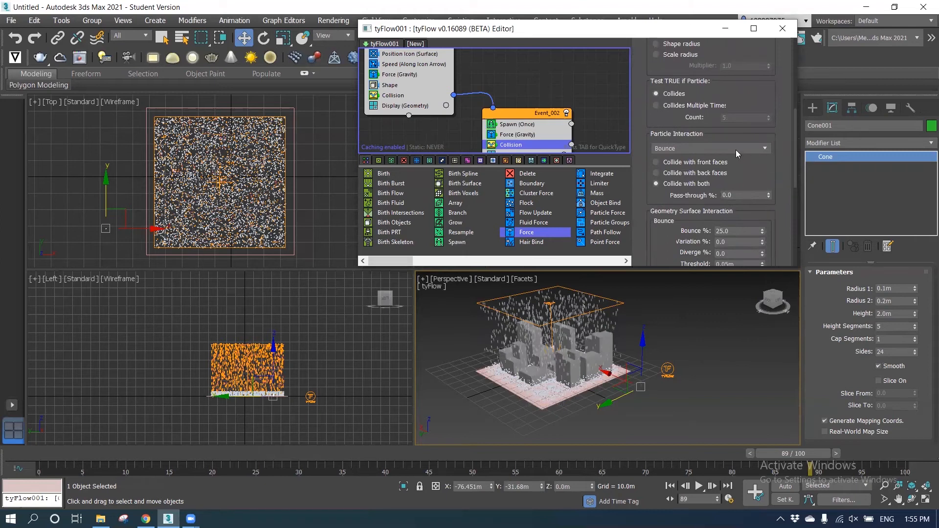
{"action": "double_click", "coordinate": [734, 243]}
{"action": "key", "text": "Return"}
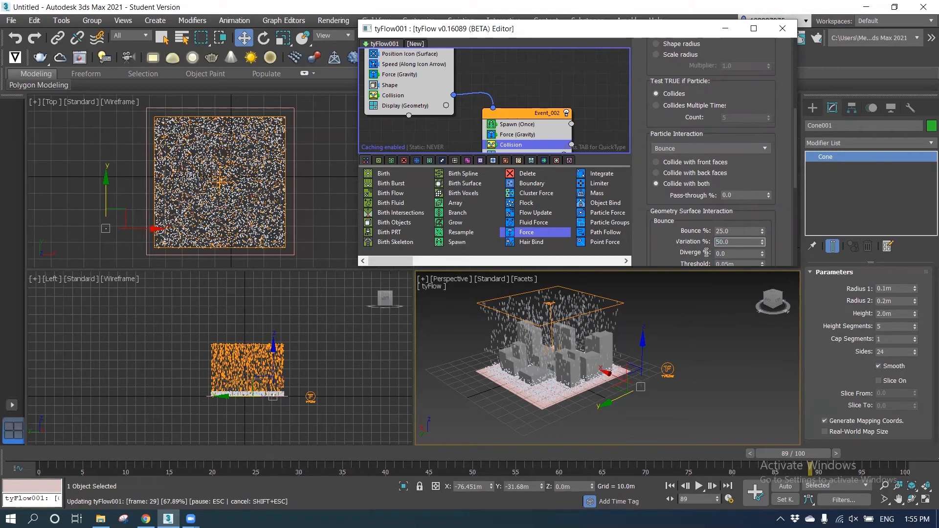
{"action": "left_click_drag", "start_coordinate": [730, 255], "coordinate": [712, 254]}
{"action": "type", "text": "50"}
{"action": "key", "text": "Return"}
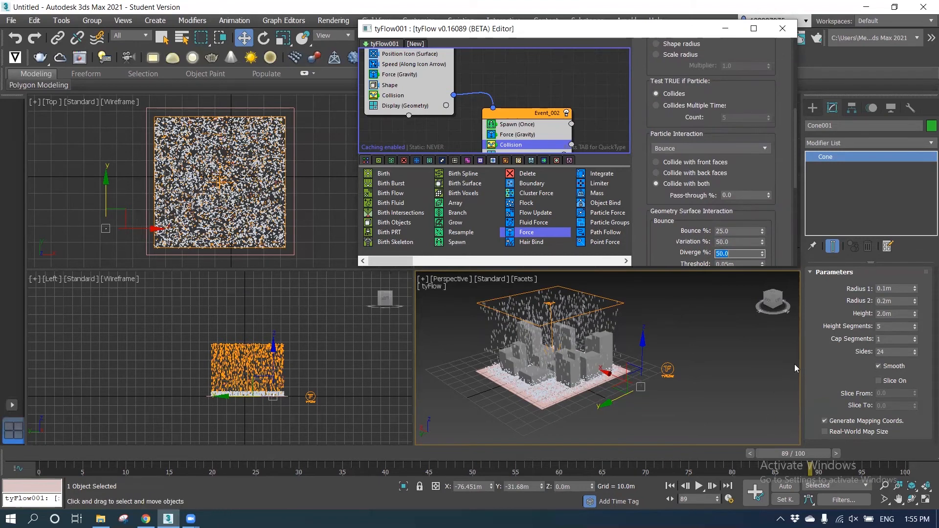
Play the animation and examine the splash particles close up at ground level in the perspective view
{"action": "left_click", "coordinate": [698, 486]}
{"action": "scroll", "coordinate": [535, 395], "scroll_direction": "up", "scroll_amount": 8}
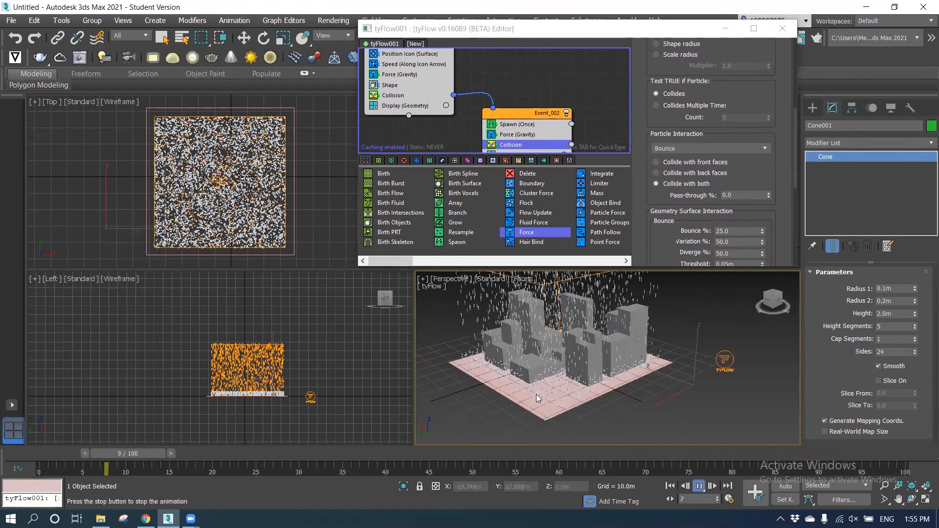
{"action": "scroll", "coordinate": [568, 414], "scroll_direction": "up", "scroll_amount": 4}
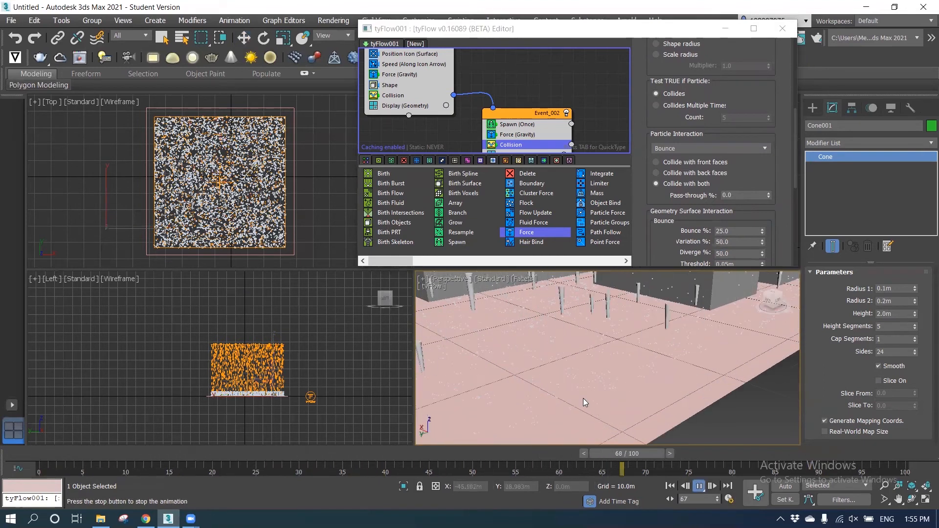
{"action": "middle_click_drag", "start_coordinate": [592, 408], "coordinate": [599, 399], "text": "alt"}
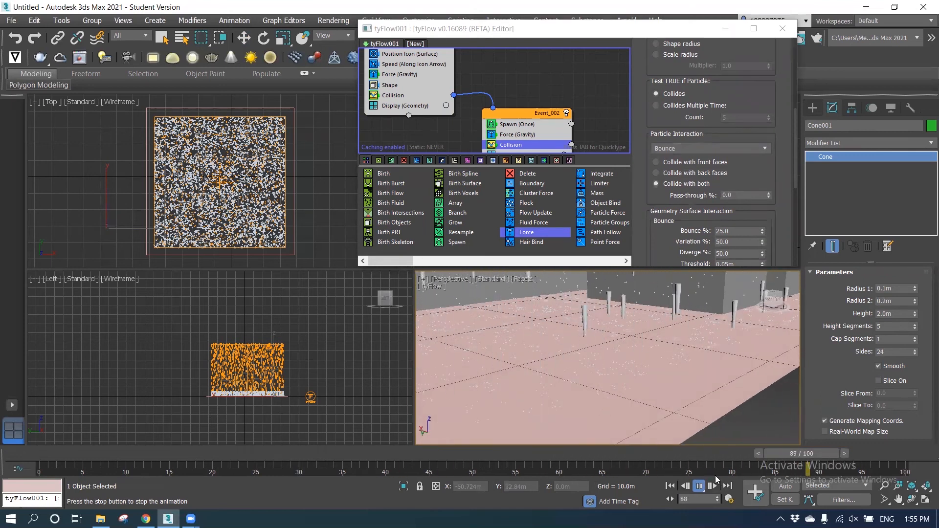
{"action": "key", "text": "w"}
{"action": "key", "text": "/"}
Change the second event's Display type to Large Dots and play the animation to check the splashes
{"action": "scroll", "coordinate": [584, 103], "scroll_direction": "down", "scroll_amount": 3}
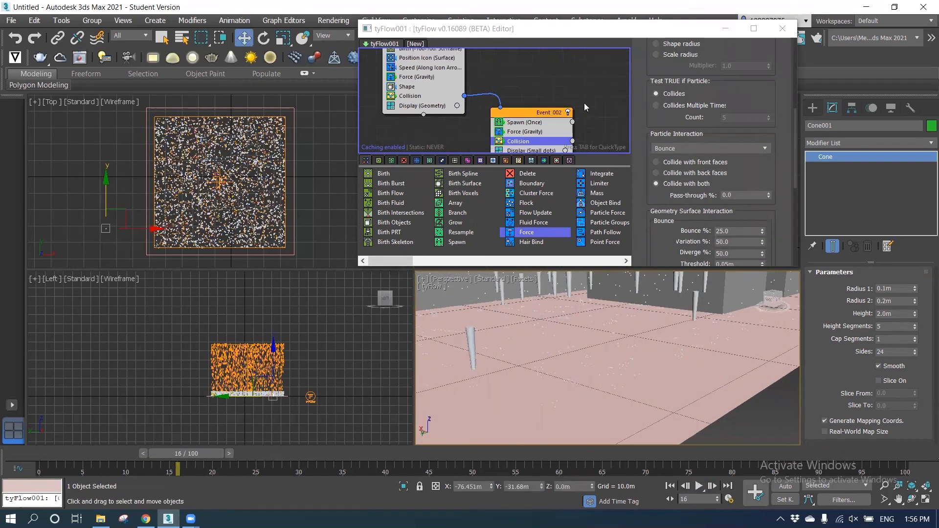
{"action": "left_click", "coordinate": [552, 138]}
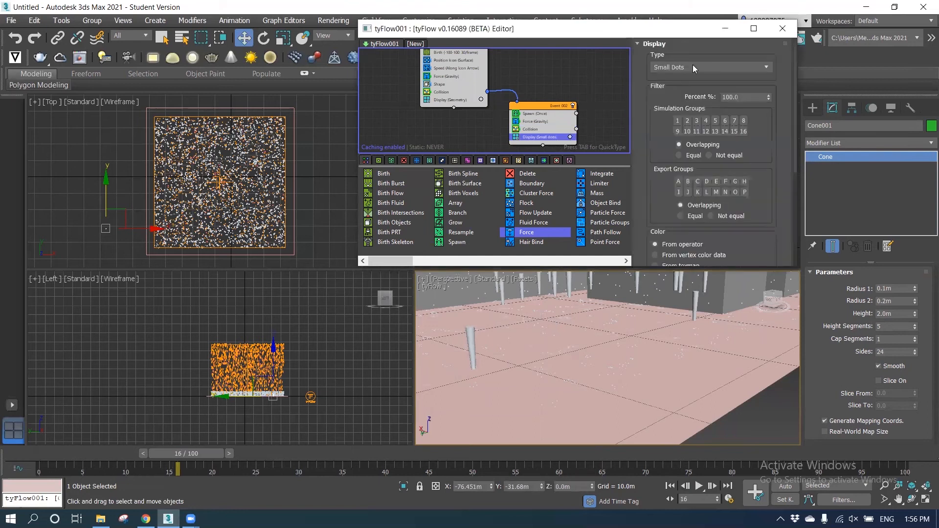
{"action": "left_click", "coordinate": [740, 72]}
{"action": "left_click", "coordinate": [667, 95]}
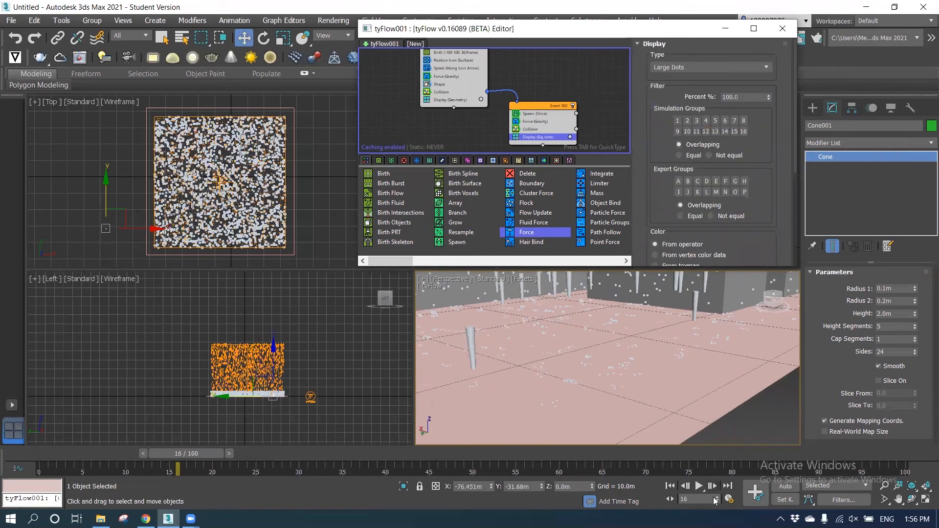
{"action": "left_click", "coordinate": [699, 486]}
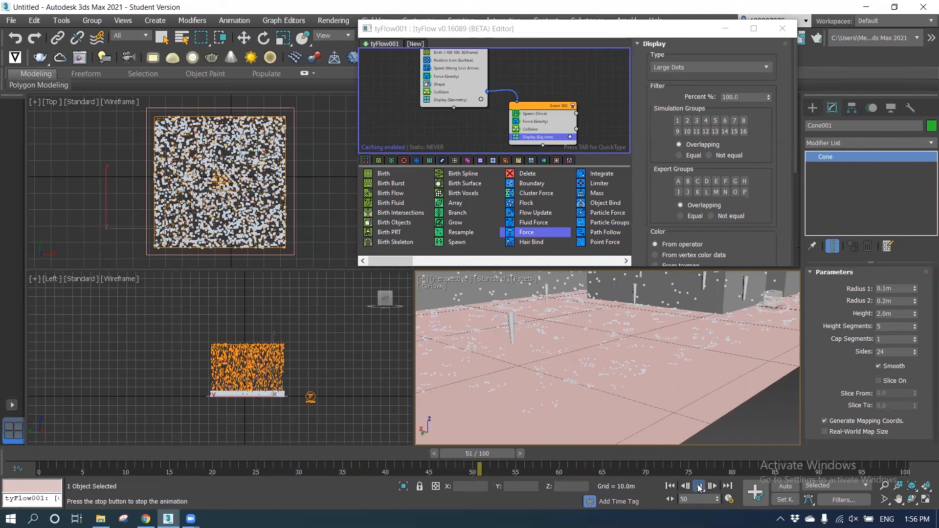
{"action": "left_click", "coordinate": [699, 486]}
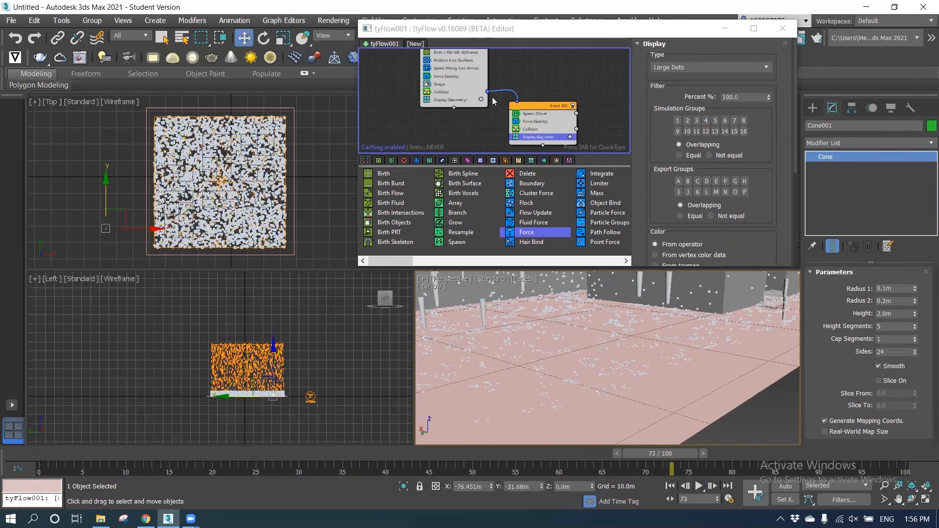
Set the Bounce of the first event's Collision operator to 10%
{"action": "left_click", "coordinate": [447, 91]}
{"action": "scroll", "coordinate": [773, 161], "scroll_direction": "down", "scroll_amount": 3}
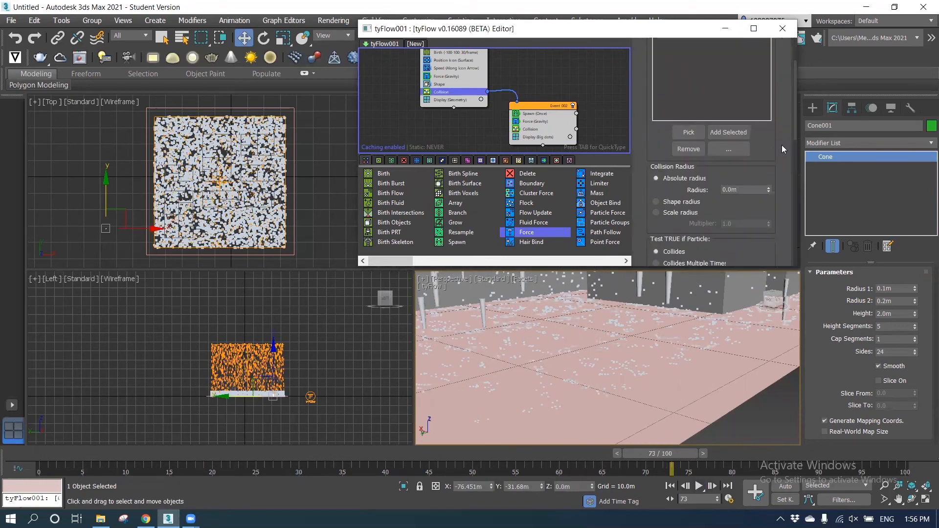
{"action": "left_click_drag", "start_coordinate": [794, 130], "coordinate": [786, 190]}
{"action": "double_click", "coordinate": [740, 151]}
{"action": "type", "text": "10"}
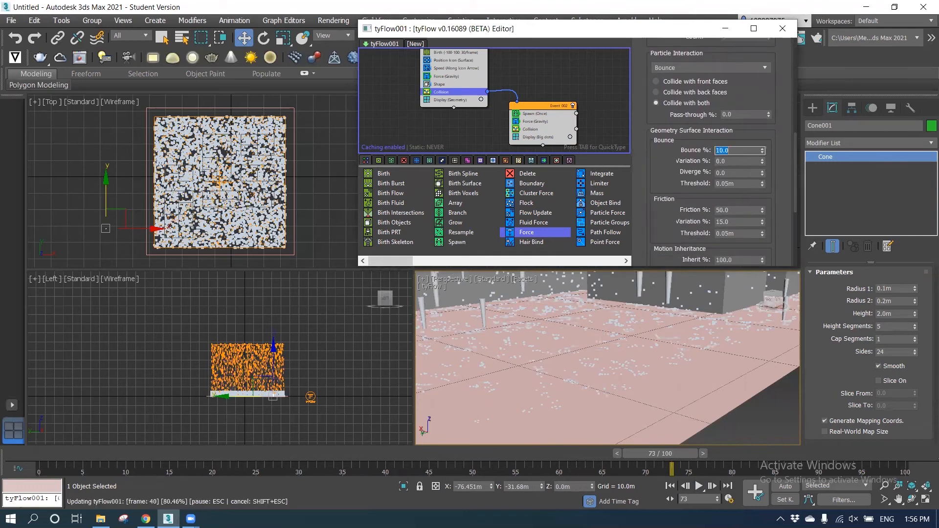
{"action": "key", "text": "Return"}
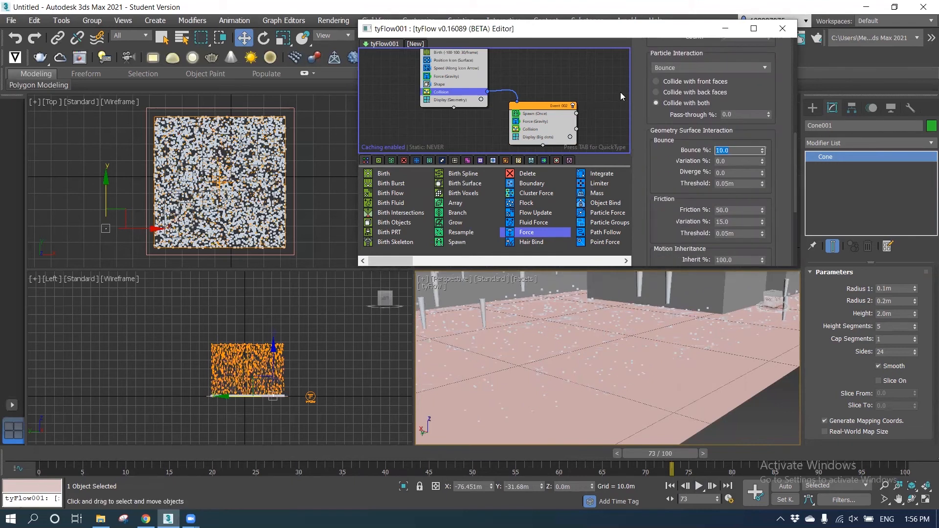
Set the bounce Variation and Diverge of the second event's Collision operator to 80%
{"action": "left_click", "coordinate": [544, 130]}
{"action": "scroll", "coordinate": [770, 195], "scroll_direction": "down", "scroll_amount": 3}
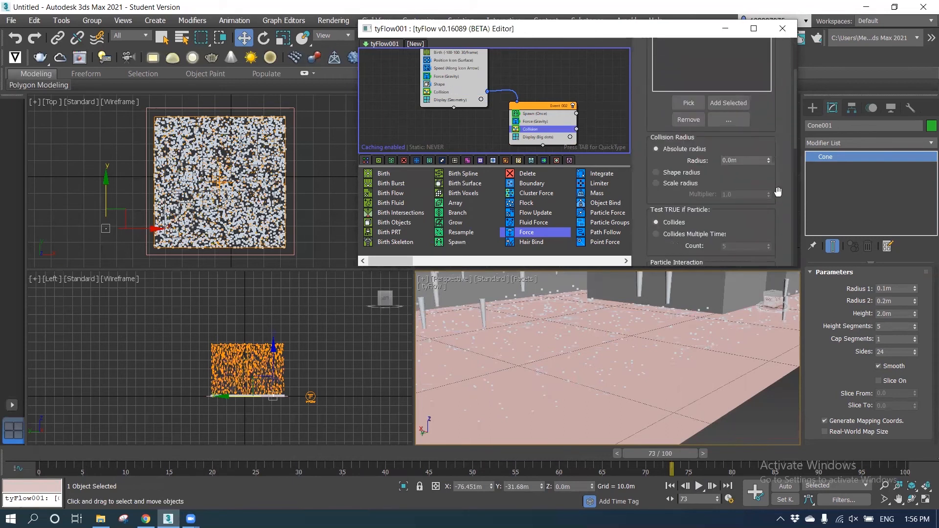
{"action": "scroll", "coordinate": [778, 191], "scroll_direction": "down", "scroll_amount": 5}
{"action": "left_click", "coordinate": [740, 138]}
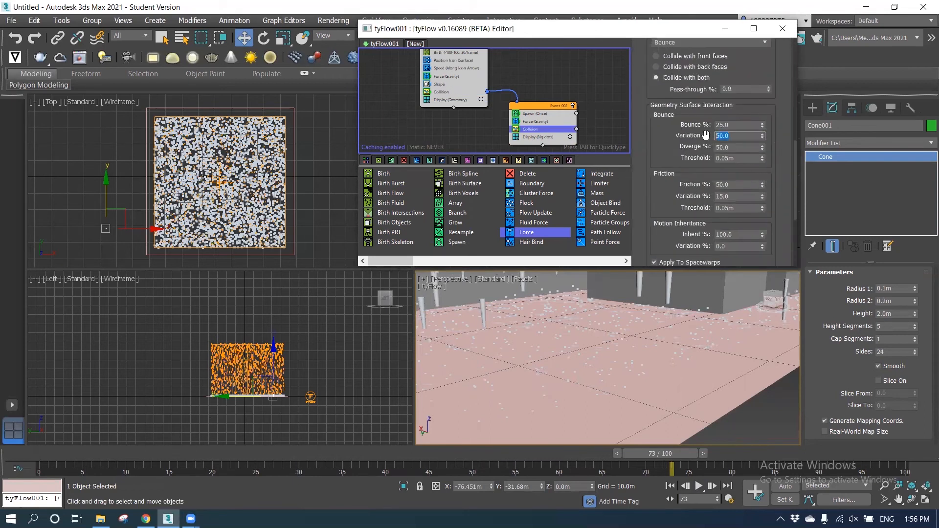
{"action": "type", "text": "80"}
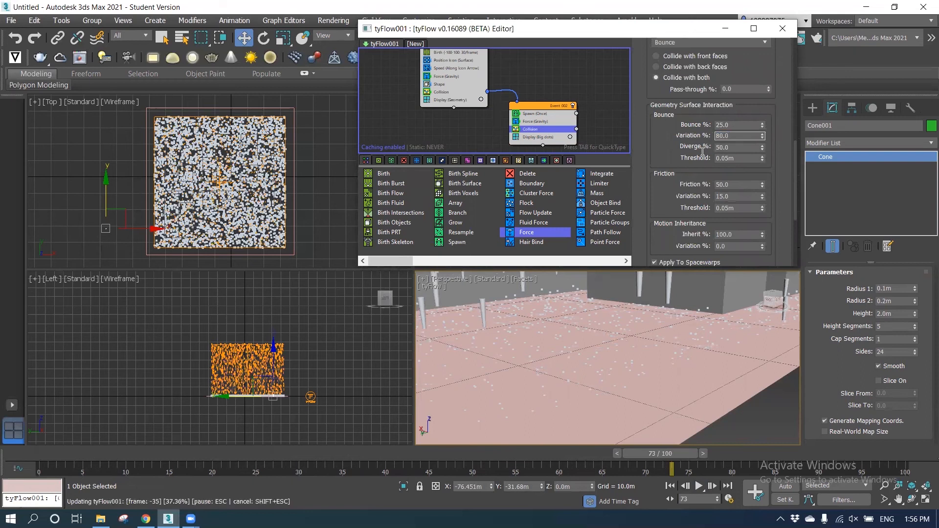
{"action": "key", "text": "Tab"}
{"action": "type", "text": "80"}
{"action": "key", "text": "Return"}
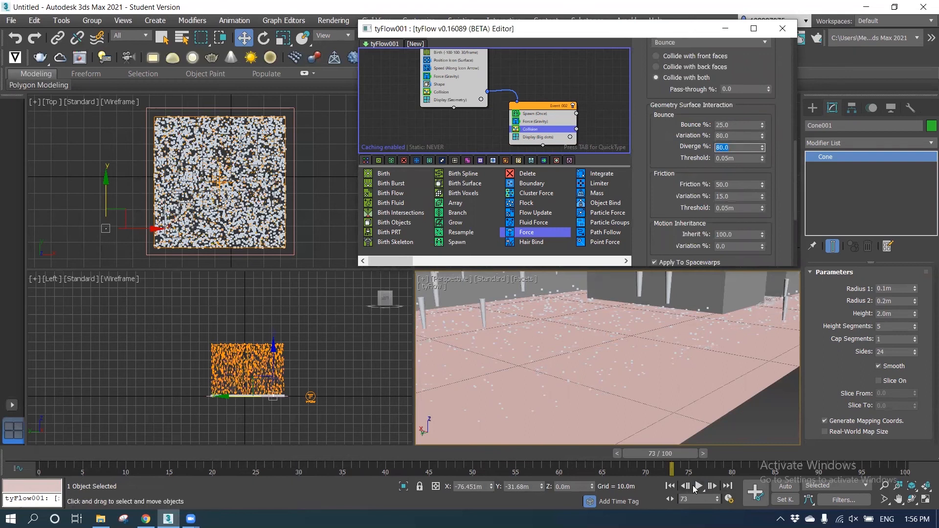
Play the animation and check the more scattered splash bounces on the ground in the perspective view
{"action": "left_click", "coordinate": [698, 486]}
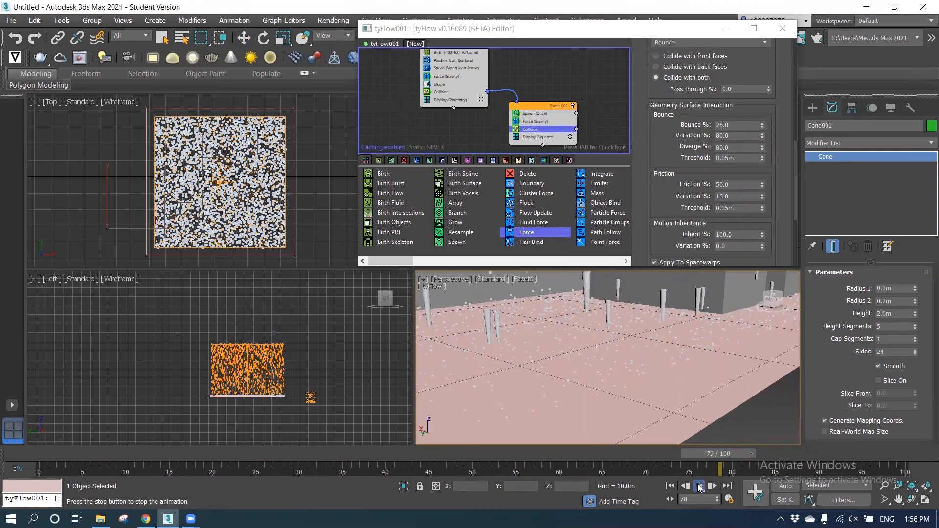
{"action": "left_click", "coordinate": [698, 486]}
{"action": "scroll", "coordinate": [578, 372], "scroll_direction": "down", "scroll_amount": 4}
{"action": "scroll", "coordinate": [577, 372], "scroll_direction": "down", "scroll_amount": 5}
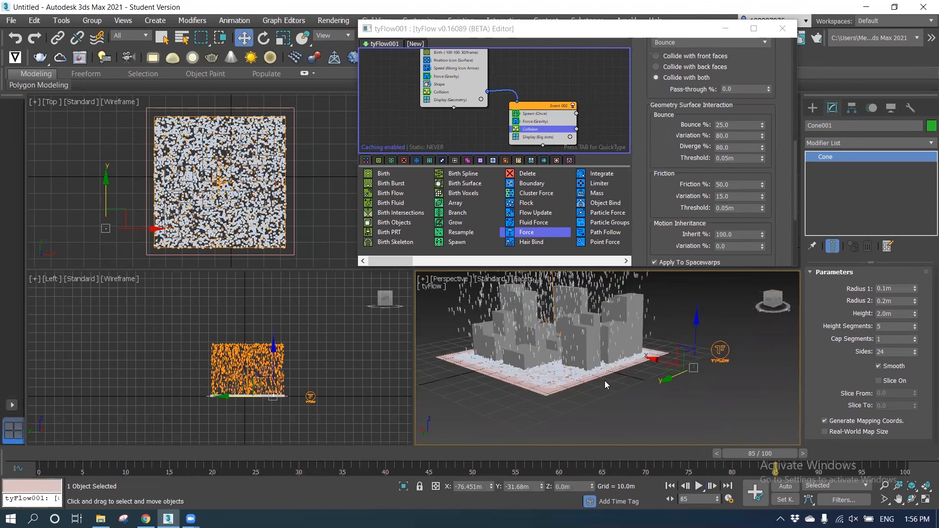
{"action": "scroll", "coordinate": [609, 391], "scroll_direction": "down", "scroll_amount": 3}
Set the first event's Birth operator to emit 25 particles per frame
{"action": "left_click", "coordinate": [462, 52]}
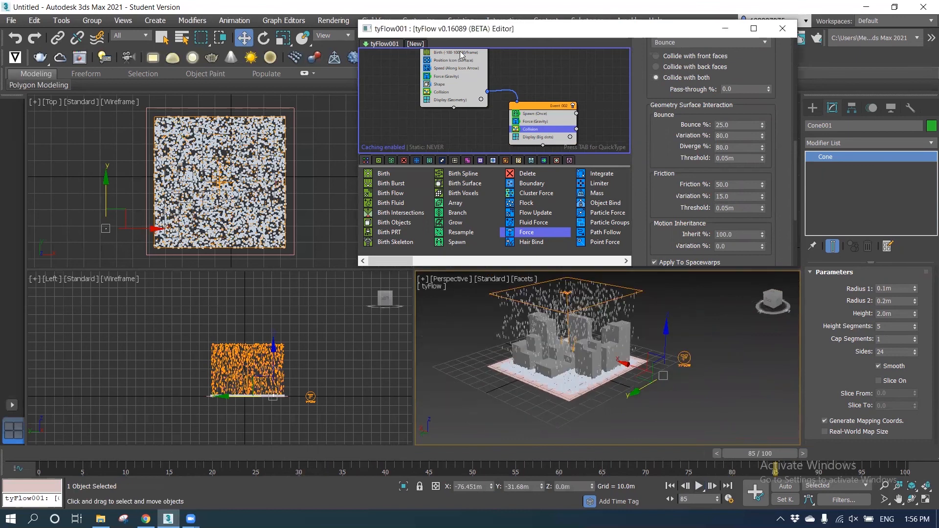
{"action": "left_click_drag", "start_coordinate": [747, 105], "coordinate": [693, 107]}
{"action": "type", "text": "25"}
{"action": "key", "text": "Return"}
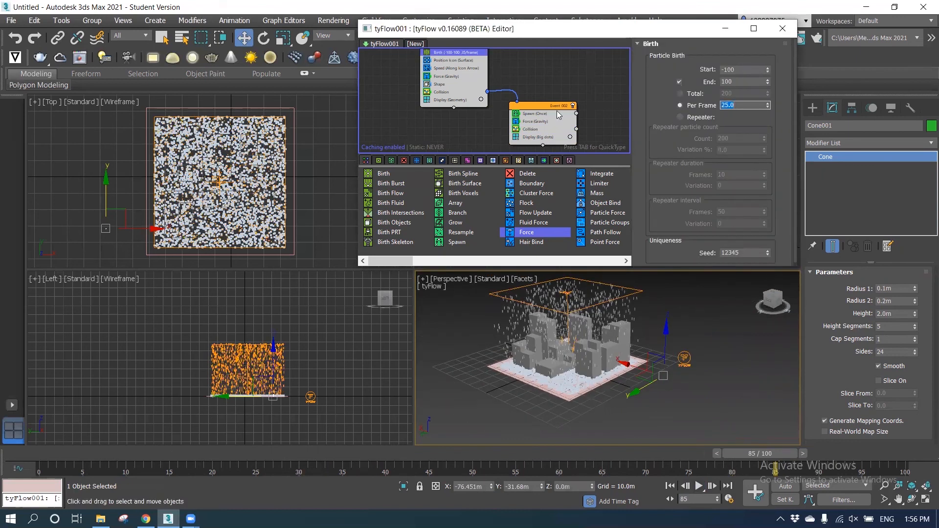
Set the spawn count of the second event's Spawn operator to 2
{"action": "left_click", "coordinate": [535, 114]}
{"action": "scroll", "coordinate": [729, 224], "scroll_direction": "down", "scroll_amount": 3}
{"action": "left_click_drag", "start_coordinate": [730, 157], "coordinate": [706, 157]}
{"action": "type", "text": "2"}
{"action": "key", "text": "Return"}
{"action": "left_click", "coordinate": [601, 79]}
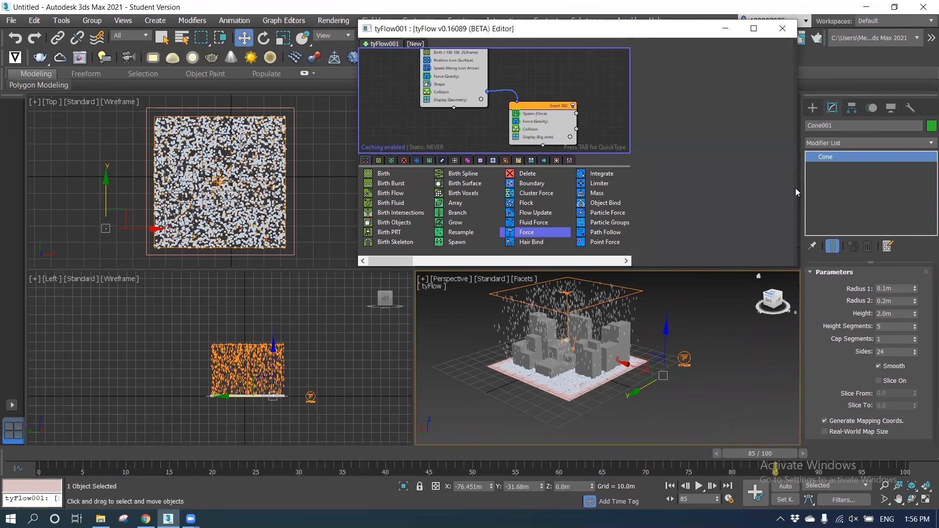
Minimize the tyFlow Editor, maximize the perspective viewport and play the rain animation, examining it from several angles and distances
{"action": "left_click", "coordinate": [726, 28]}
{"action": "left_click", "coordinate": [699, 486]}
{"action": "key", "text": "alt+w"}
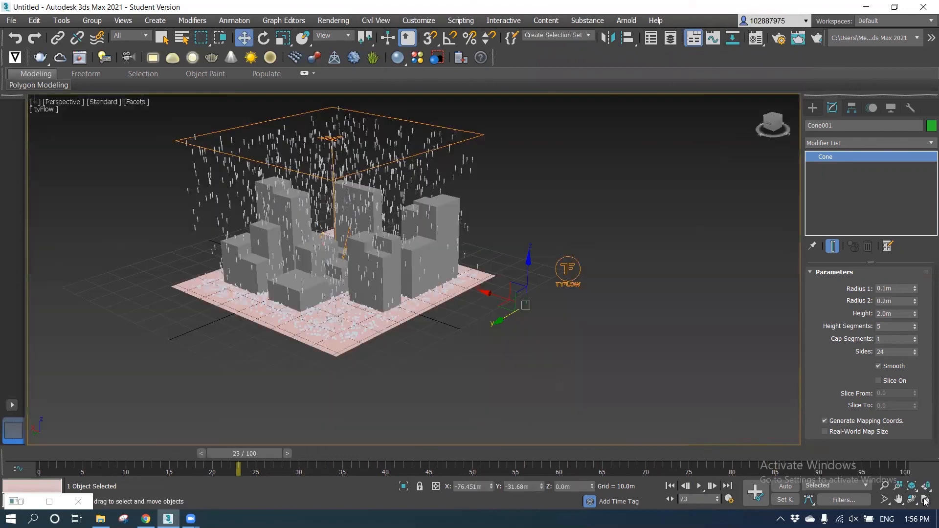
{"action": "scroll", "coordinate": [313, 315], "scroll_direction": "down", "scroll_amount": 2}
{"action": "scroll", "coordinate": [253, 325], "scroll_direction": "up", "scroll_amount": 2}
{"action": "left_click", "coordinate": [699, 486]}
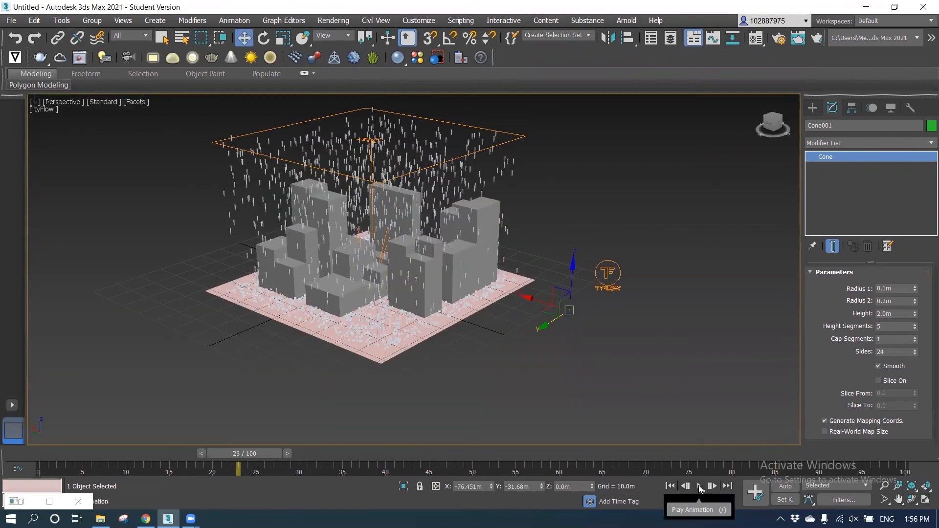
{"action": "middle_click_drag", "start_coordinate": [518, 382], "coordinate": [604, 365], "text": "alt"}
{"action": "scroll", "coordinate": [542, 389], "scroll_direction": "up", "scroll_amount": 2}
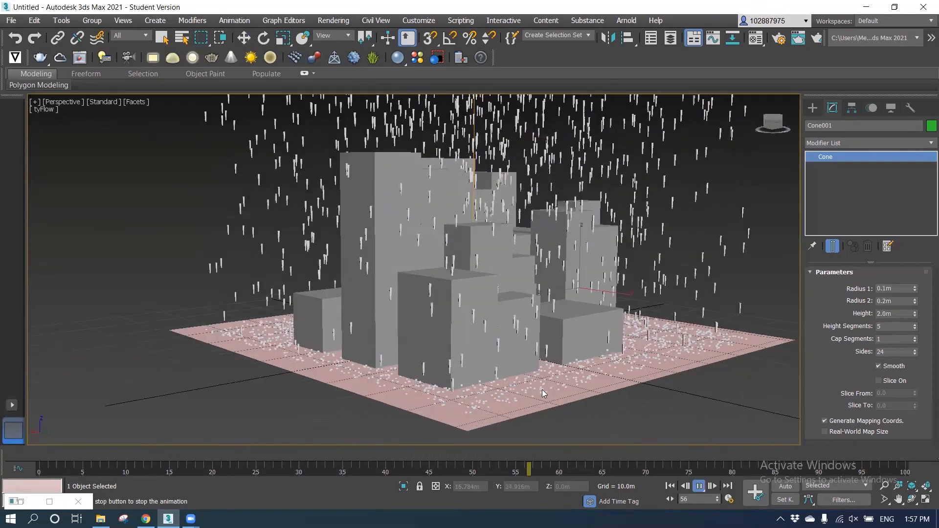
{"action": "scroll", "coordinate": [549, 382], "scroll_direction": "down", "scroll_amount": 5}
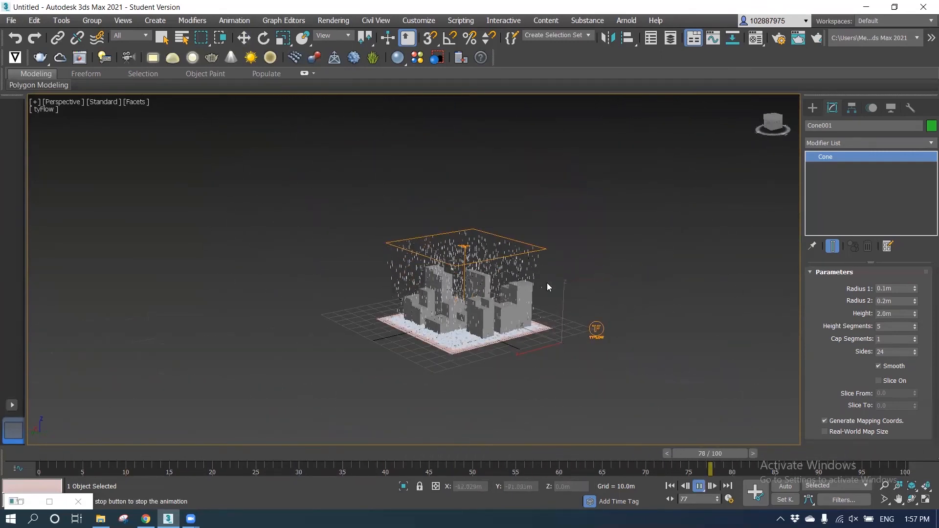